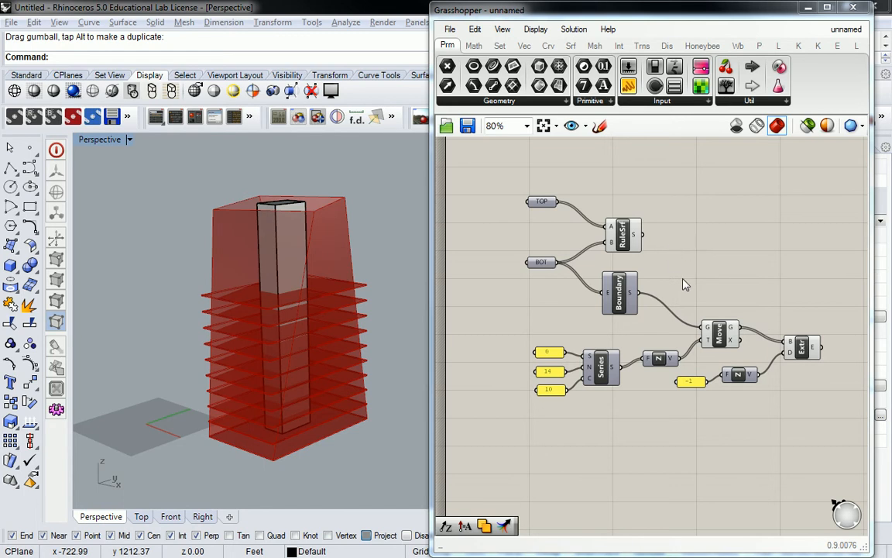
Highlight the ruled surface, Boundary and Move components in turn to inspect the geometry each one produces
{"action": "right_click", "coordinate": [649, 248]}
{"action": "left_click", "coordinate": [646, 240]}
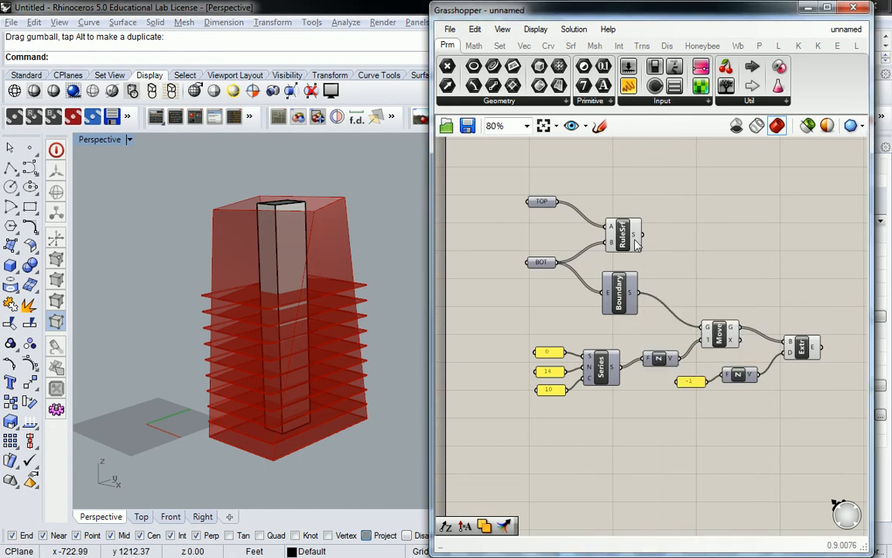
{"action": "left_click", "coordinate": [631, 242]}
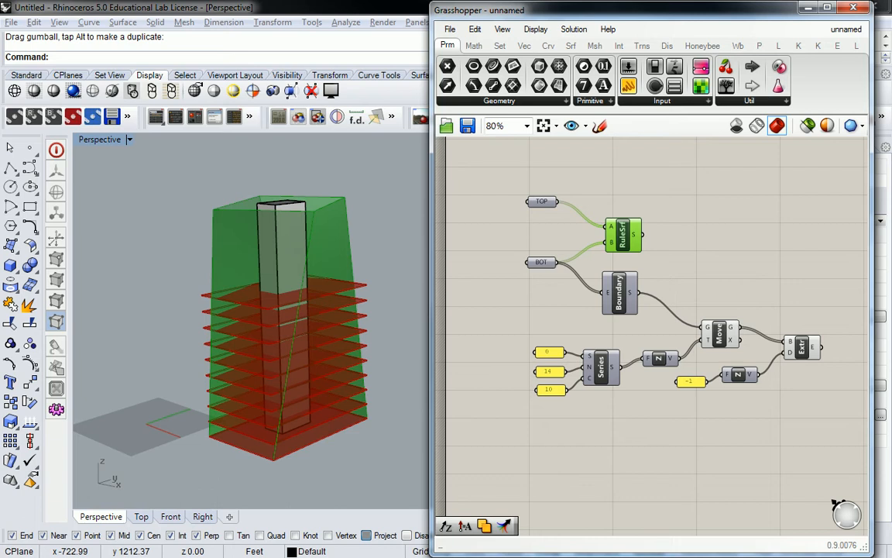
{"action": "left_click", "coordinate": [718, 221]}
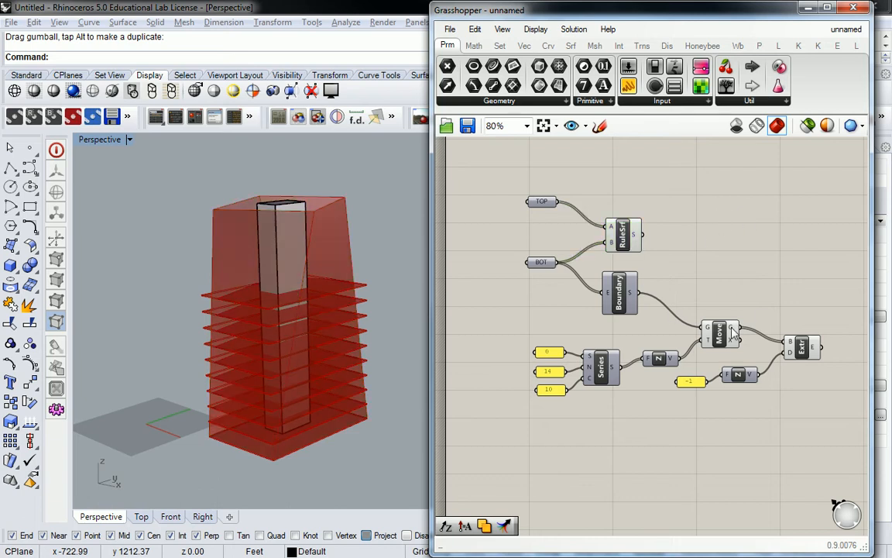
{"action": "left_click", "coordinate": [618, 295]}
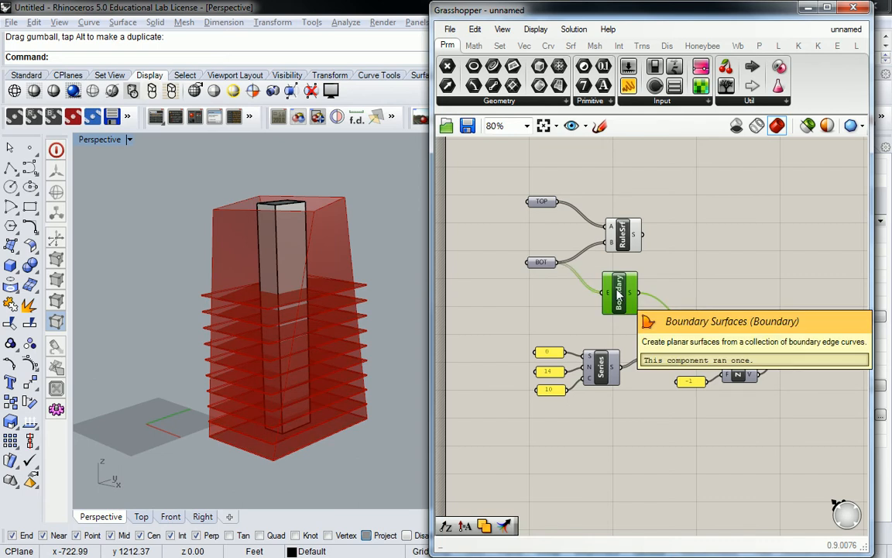
{"action": "left_click", "coordinate": [777, 265]}
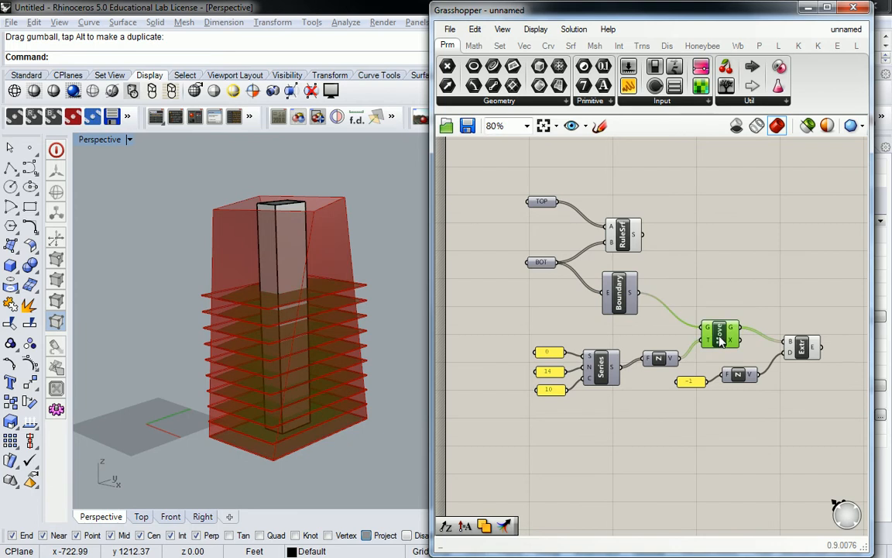
{"action": "left_click", "coordinate": [719, 338]}
{"action": "mouse_move", "coordinate": [364, 223]}
{"action": "right_mouse_down"}
{"action": "mouse_move", "coordinate": [318, 313]}
{"action": "mouse_move", "coordinate": [335, 156]}
{"action": "mouse_move", "coordinate": [358, 171]}
{"action": "mouse_move", "coordinate": [360, 163]}
{"action": "mouse_move", "coordinate": [368, 223]}
{"action": "right_mouse_up"}
{"action": "left_click", "coordinate": [342, 165]}
{"action": "type", "text": "Move"}
{"action": "key", "text": "Return"}
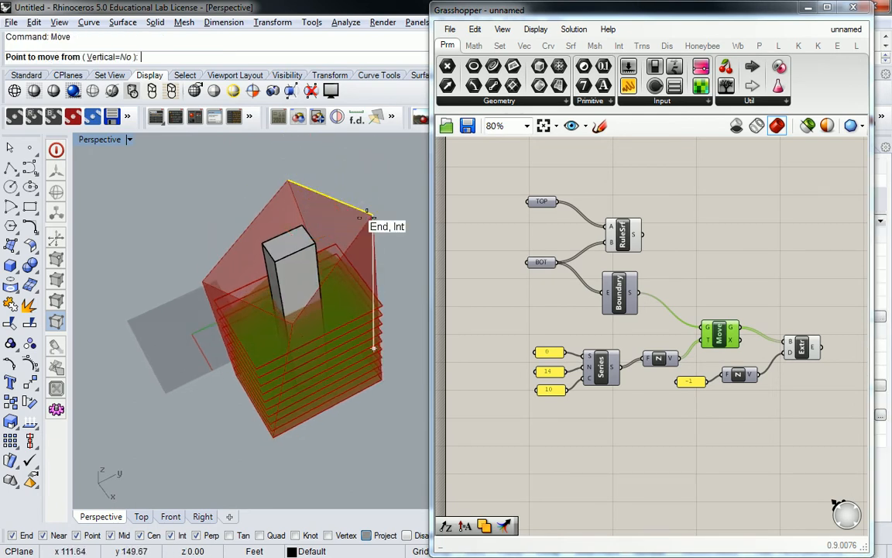
{"action": "left_click", "coordinate": [19, 150]}
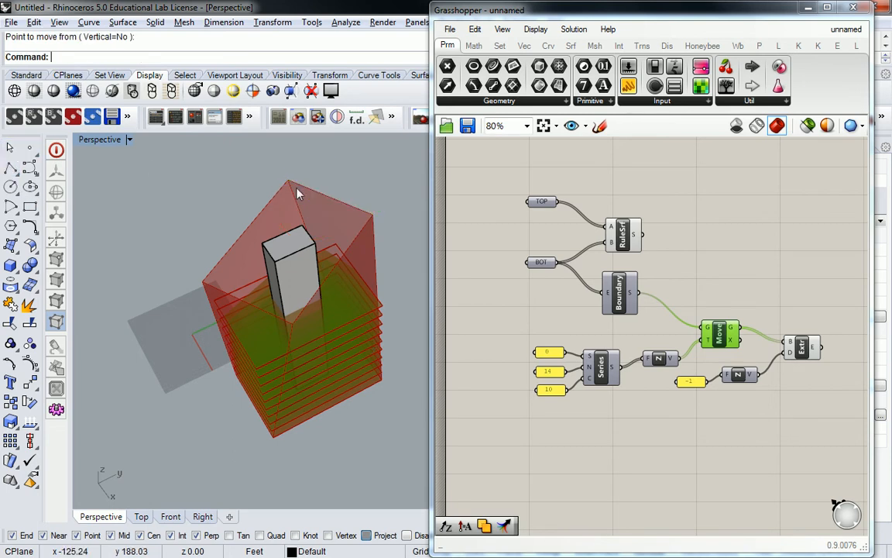
{"action": "left_click", "coordinate": [342, 194]}
{"action": "key", "text": "Escape"}
{"action": "right_click_drag", "start_coordinate": [358, 208], "coordinate": [351, 179]}
{"action": "left_click", "coordinate": [564, 215]}
{"action": "left_click", "coordinate": [617, 236]}
{"action": "left_click", "coordinate": [520, 226]}
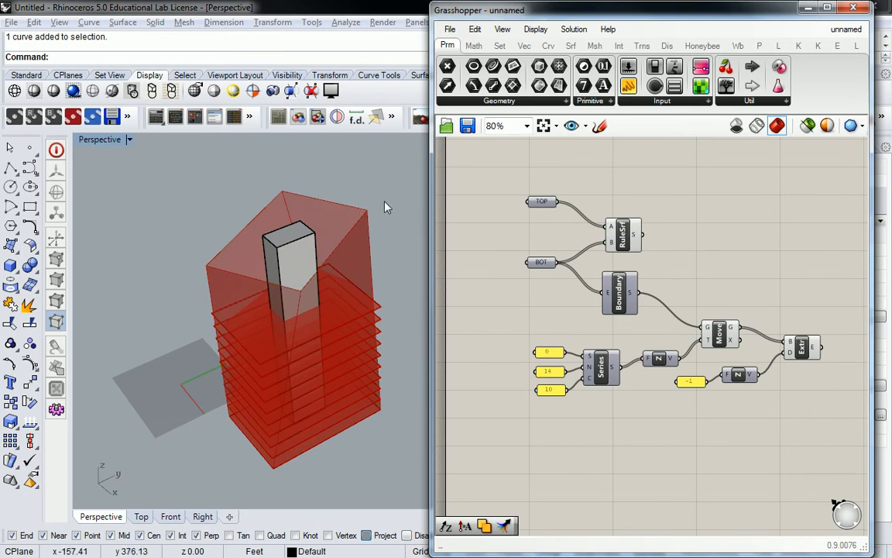
{"action": "left_click", "coordinate": [336, 202]}
{"action": "left_click", "coordinate": [183, 179]}
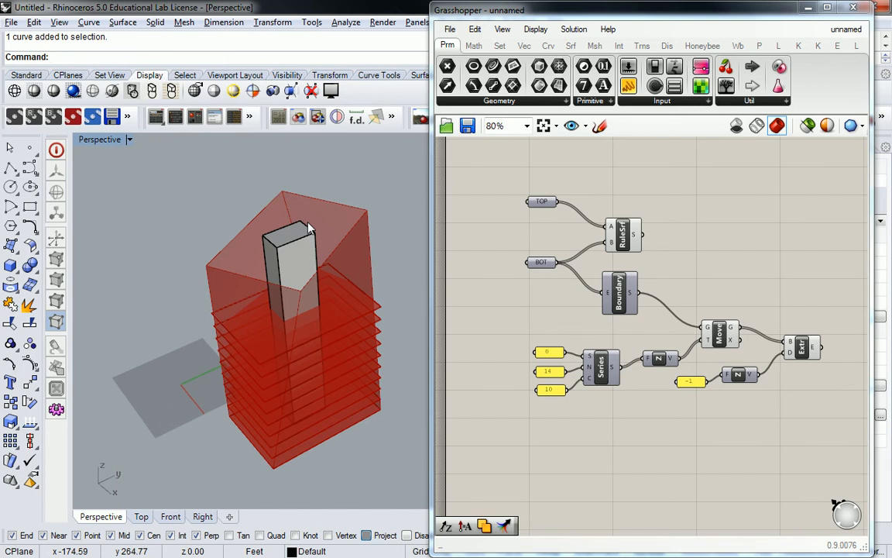
Move the back edge line of the tower's top outline about 42 ft inward from its corner along the adjoining side
{"action": "left_click", "coordinate": [318, 197]}
{"action": "type", "text": "move"}
{"action": "key", "text": "Return"}
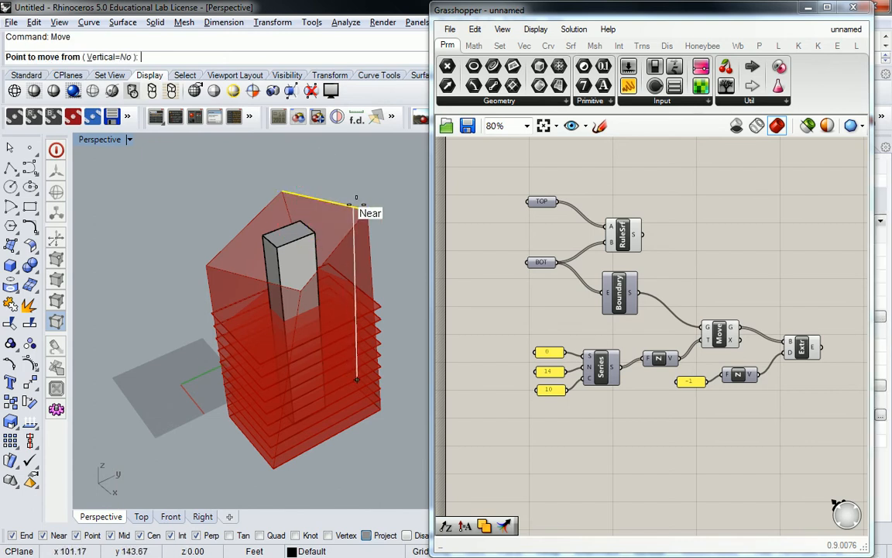
{"action": "left_click", "coordinate": [366, 209]}
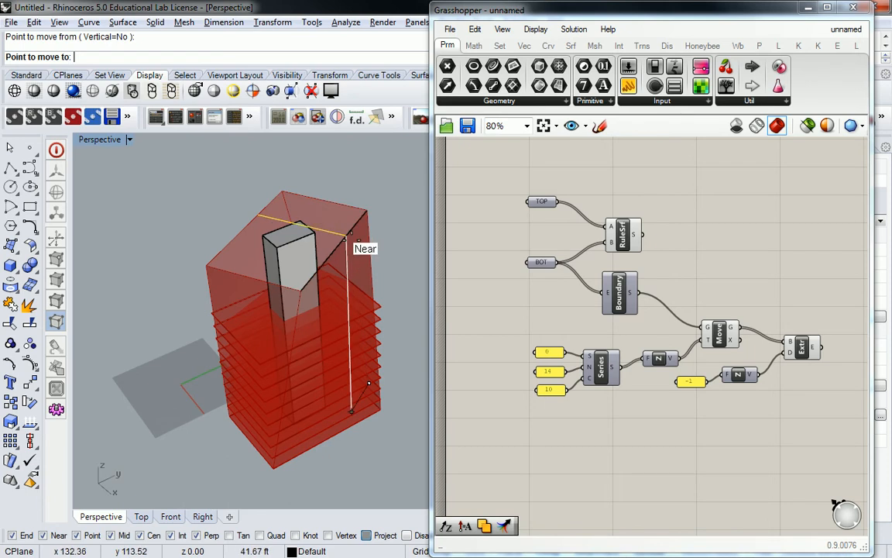
{"action": "left_click", "coordinate": [346, 236]}
Shorten the moved top edge line along its length with Scale1D, using a factor of about 0.65 from its end point
{"action": "right_click_drag", "start_coordinate": [352, 245], "coordinate": [234, 232]}
{"action": "key", "text": "Escape"}
{"action": "scroll", "coordinate": [362, 204], "scroll_direction": "up", "scroll_amount": 3}
{"action": "left_click", "coordinate": [361, 204]}
{"action": "type", "text": "Scale1D"}
{"action": "key", "text": "Return"}
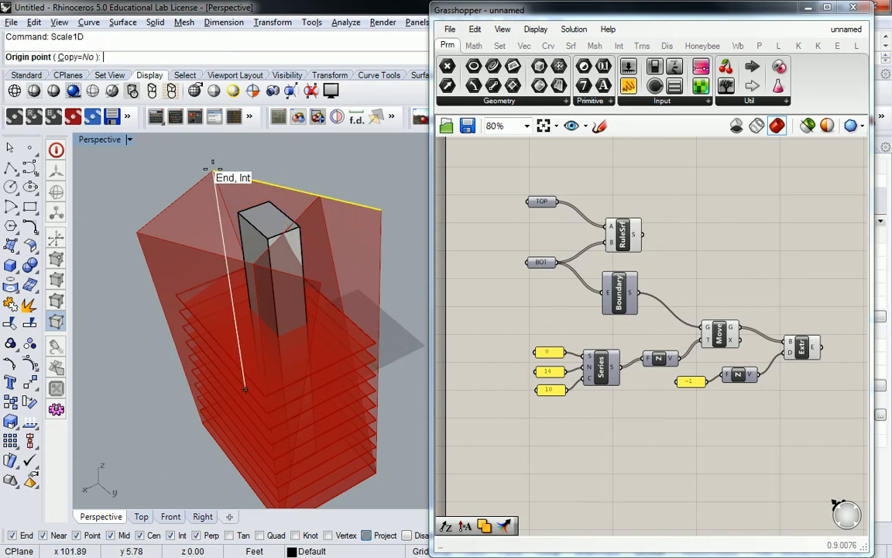
{"action": "left_click", "coordinate": [283, 186]}
{"action": "left_click", "coordinate": [380, 207]}
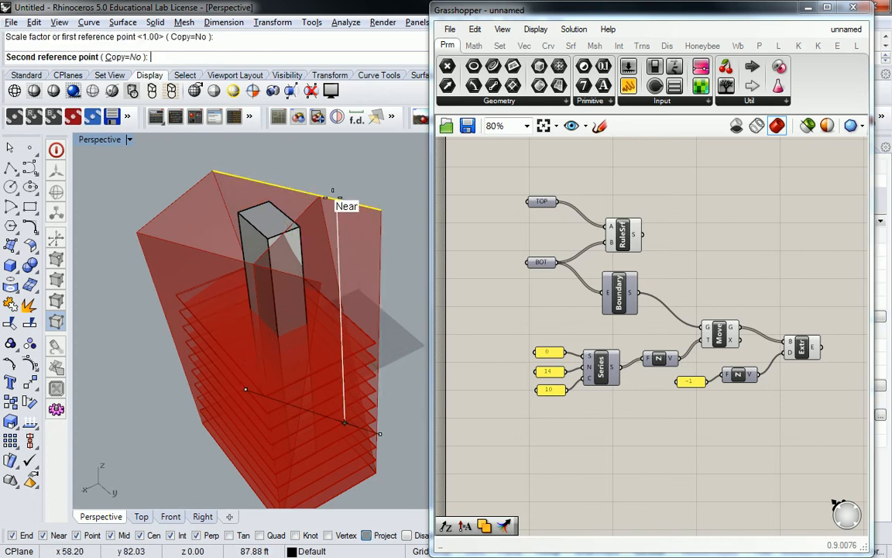
{"action": "left_click", "coordinate": [287, 176]}
Shorten the opposite edge line of the tower's top outline with Scale1D, using its end point as the origin
{"action": "right_click_drag", "start_coordinate": [299, 244], "coordinate": [326, 240]}
{"action": "left_click", "coordinate": [325, 240]}
{"action": "type", "text": "Scale1D"}
{"action": "key", "text": "Return"}
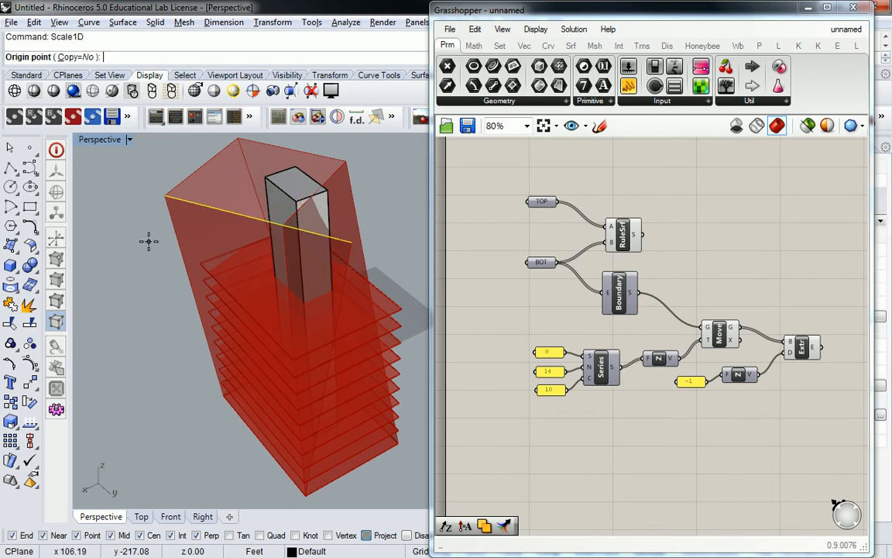
{"action": "left_click", "coordinate": [165, 196]}
{"action": "left_click", "coordinate": [349, 232]}
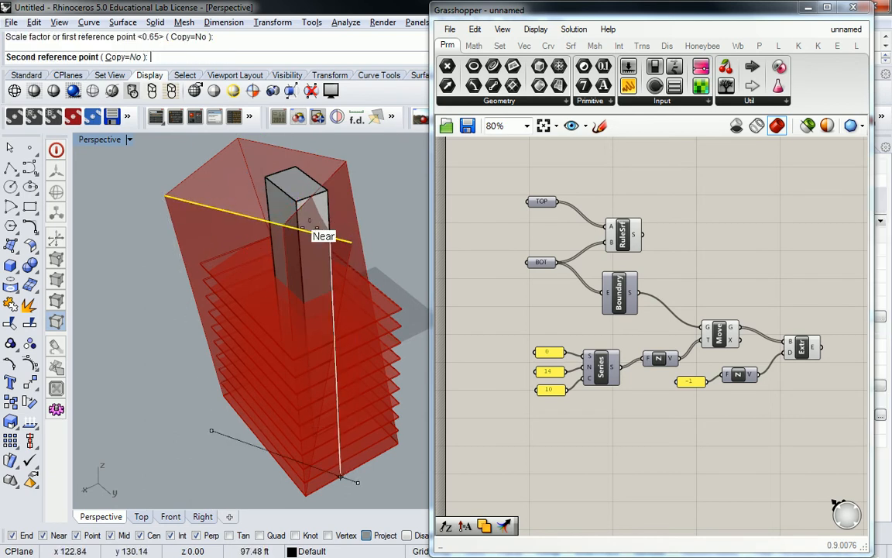
{"action": "left_click", "coordinate": [284, 224]}
{"action": "key", "text": "Escape"}
Turn on the preview of the Boundary surface component
{"action": "right_click_drag", "start_coordinate": [303, 288], "coordinate": [364, 215]}
{"action": "right_click_drag", "start_coordinate": [261, 348], "coordinate": [258, 261], "text": "shift"}
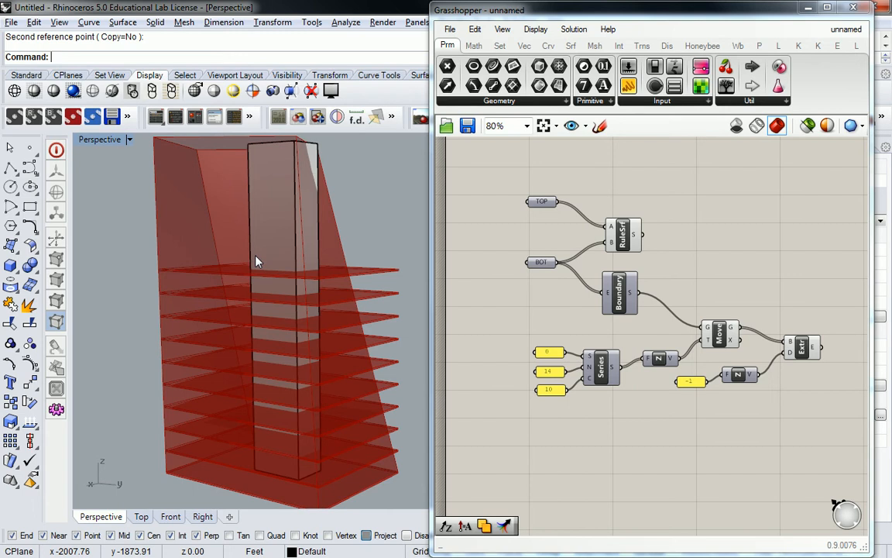
{"action": "right_click_drag", "start_coordinate": [257, 262], "coordinate": [235, 229]}
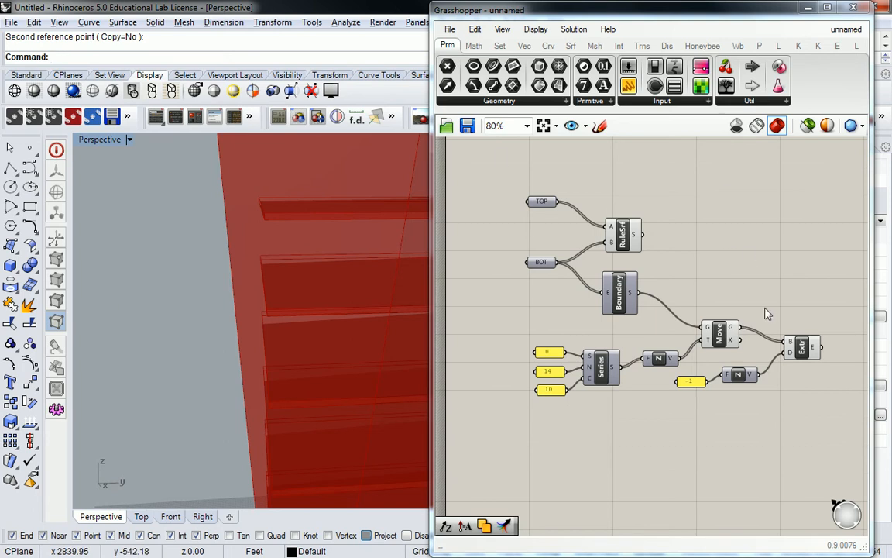
{"action": "right_click_drag", "start_coordinate": [775, 353], "coordinate": [683, 337]}
{"action": "scroll", "coordinate": [369, 303], "scroll_direction": "down", "scroll_amount": 6}
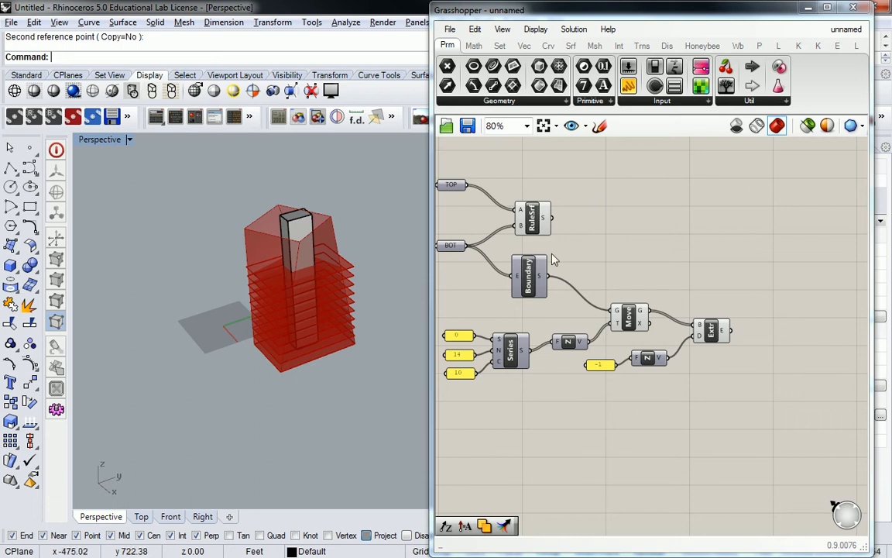
{"action": "right_click", "coordinate": [529, 284]}
{"action": "left_click", "coordinate": [553, 310]}
Hide the preview of the floor components from Move through Extrude
{"action": "right_click_drag", "start_coordinate": [335, 318], "coordinate": [342, 285]}
{"action": "right_click_drag", "start_coordinate": [669, 285], "coordinate": [664, 224]}
{"action": "left_click_drag", "start_coordinate": [735, 227], "coordinate": [597, 344]}
{"action": "middle_click", "coordinate": [625, 274]}
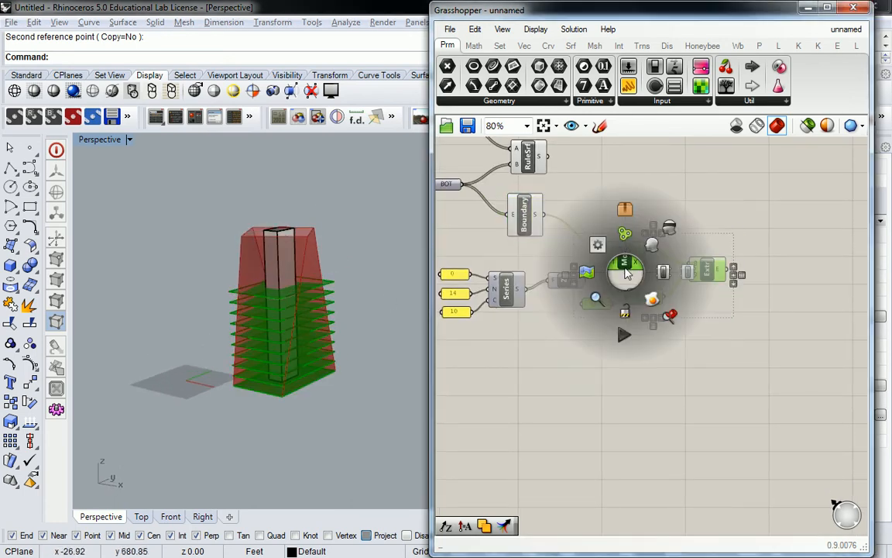
{"action": "left_click", "coordinate": [669, 227]}
Check the ruled surface by toggling its preview off and on, and highlight the Boundary surface at the tower's base
{"action": "right_click_drag", "start_coordinate": [503, 170], "coordinate": [554, 215]}
{"action": "left_click", "coordinate": [581, 203]}
{"action": "right_click", "coordinate": [572, 202]}
{"action": "left_click", "coordinate": [604, 228]}
{"action": "right_click", "coordinate": [579, 201]}
{"action": "left_click", "coordinate": [608, 229]}
{"action": "right_click_drag", "start_coordinate": [298, 350], "coordinate": [295, 378]}
{"action": "scroll", "coordinate": [295, 379], "scroll_direction": "up", "scroll_amount": 4}
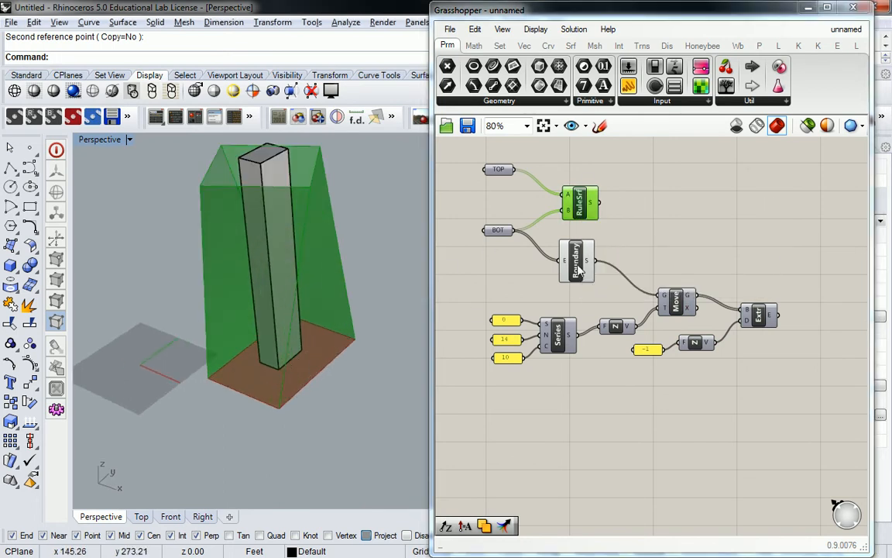
{"action": "left_click", "coordinate": [567, 260]}
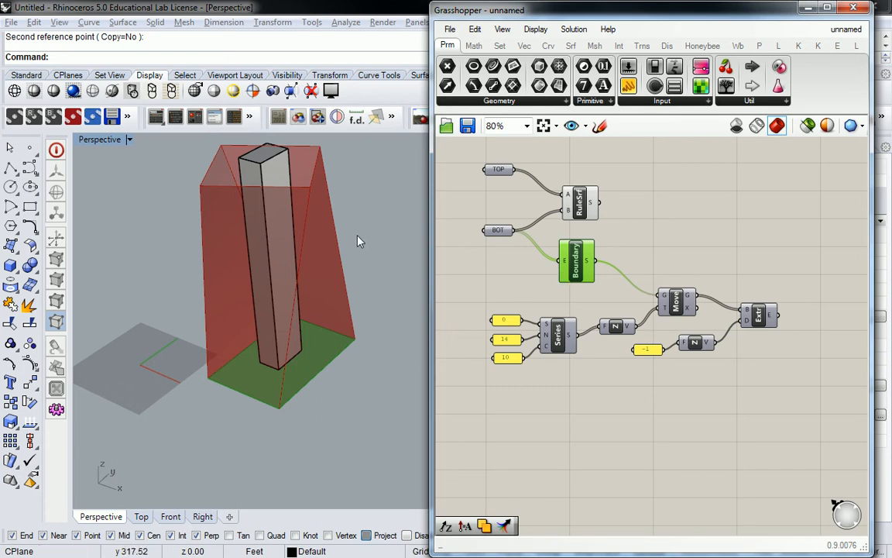
Shift the Series, Move and Extrude group with its input panels lower on the canvas, clear of the Boundary component
{"action": "right_click_drag", "start_coordinate": [628, 233], "coordinate": [542, 225]}
{"action": "scroll", "coordinate": [719, 293], "scroll_direction": "down", "scroll_amount": 4}
{"action": "left_click_drag", "start_coordinate": [754, 361], "coordinate": [555, 291]}
{"action": "left_click_drag", "start_coordinate": [652, 284], "coordinate": [674, 360]}
{"action": "left_click", "coordinate": [650, 281]}
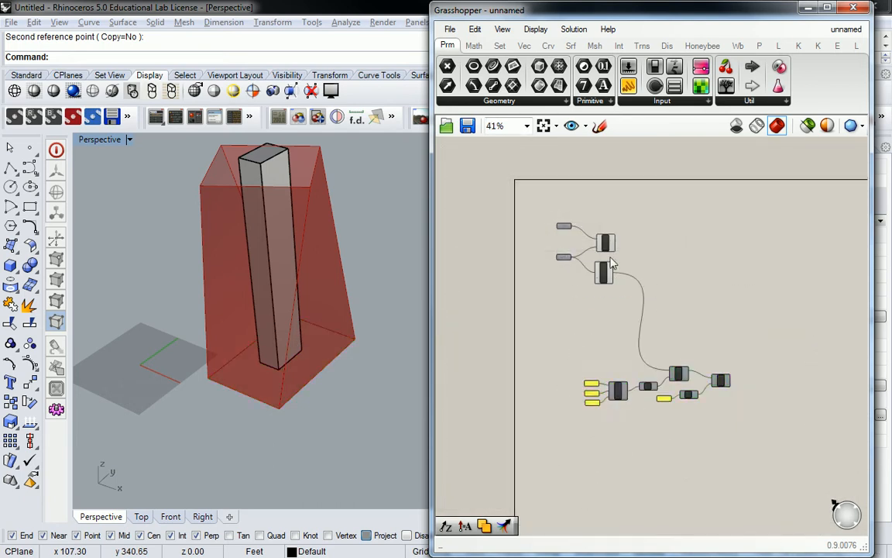
Add a Scale component beside Boundary and connect the boundary surface to its geometry input
{"action": "scroll", "coordinate": [610, 259], "scroll_direction": "up", "scroll_amount": 4}
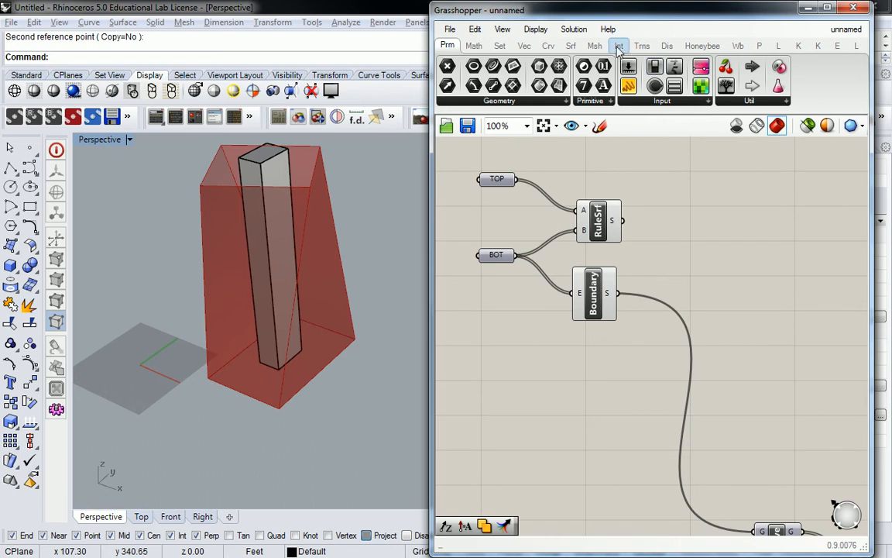
{"action": "left_click", "coordinate": [642, 45]}
{"action": "left_click", "coordinate": [499, 101]}
{"action": "left_click_drag", "start_coordinate": [455, 125], "coordinate": [711, 313]}
{"action": "left_click_drag", "start_coordinate": [623, 299], "coordinate": [733, 339]}
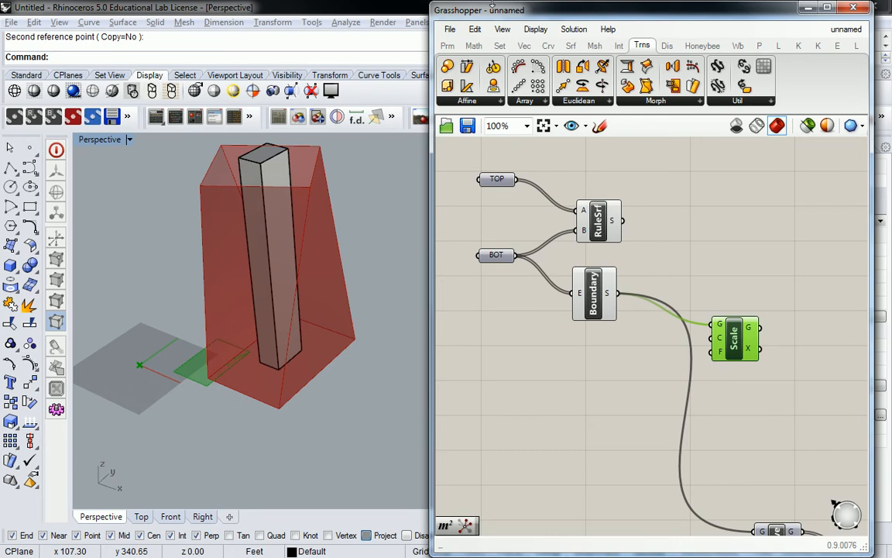
Add an Area component fed by the boundary surface and connect its centroid output to the Scale component's center input
{"action": "left_click", "coordinate": [570, 46]}
{"action": "left_click", "coordinate": [496, 101]}
{"action": "left_click_drag", "start_coordinate": [470, 230], "coordinate": [718, 347]}
{"action": "left_click_drag", "start_coordinate": [755, 294], "coordinate": [758, 326]}
{"action": "left_click_drag", "start_coordinate": [669, 280], "coordinate": [664, 256]}
{"action": "left_click_drag", "start_coordinate": [739, 309], "coordinate": [739, 296]}
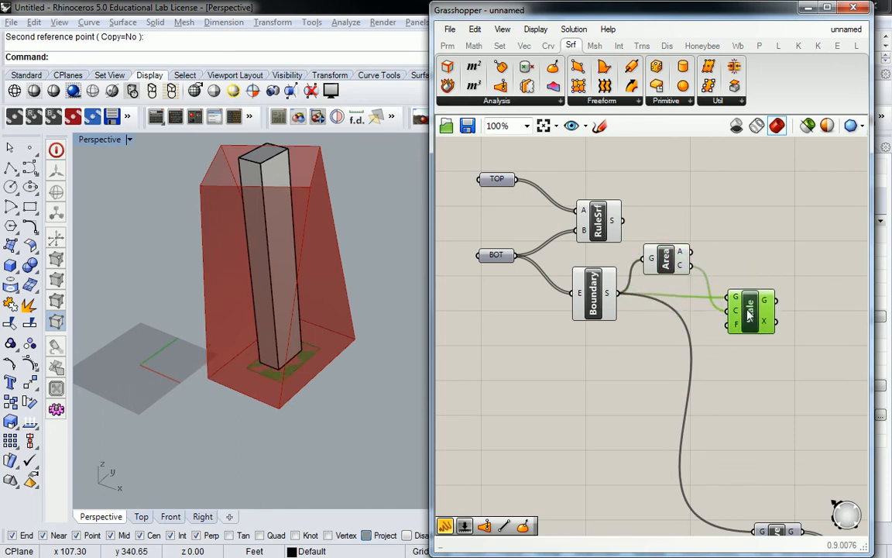
{"action": "right_click_drag", "start_coordinate": [648, 368], "coordinate": [664, 368]}
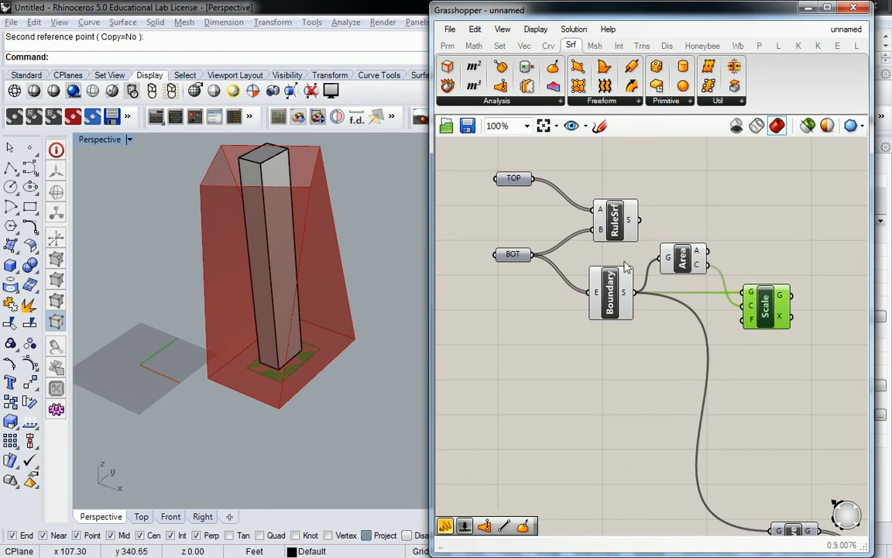
Create a panel containing 3 and connect it to the Scale component's factor input
{"action": "left_click", "coordinate": [447, 46]}
{"action": "left_click_drag", "start_coordinate": [559, 85], "coordinate": [713, 328]}
{"action": "left_click_drag", "start_coordinate": [763, 391], "coordinate": [704, 334]}
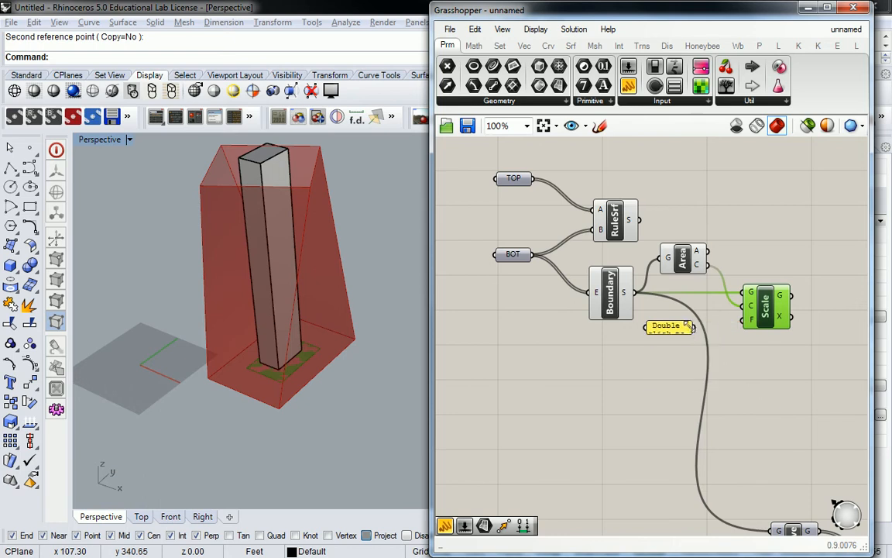
{"action": "double_click", "coordinate": [675, 330]}
{"action": "type", "text": "3"}
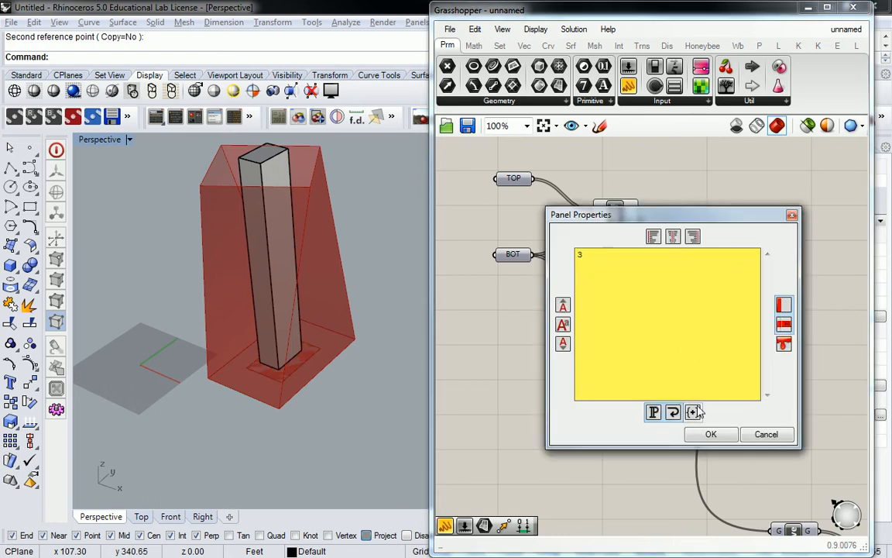
{"action": "left_click", "coordinate": [711, 434]}
{"action": "left_click_drag", "start_coordinate": [694, 328], "coordinate": [745, 320]}
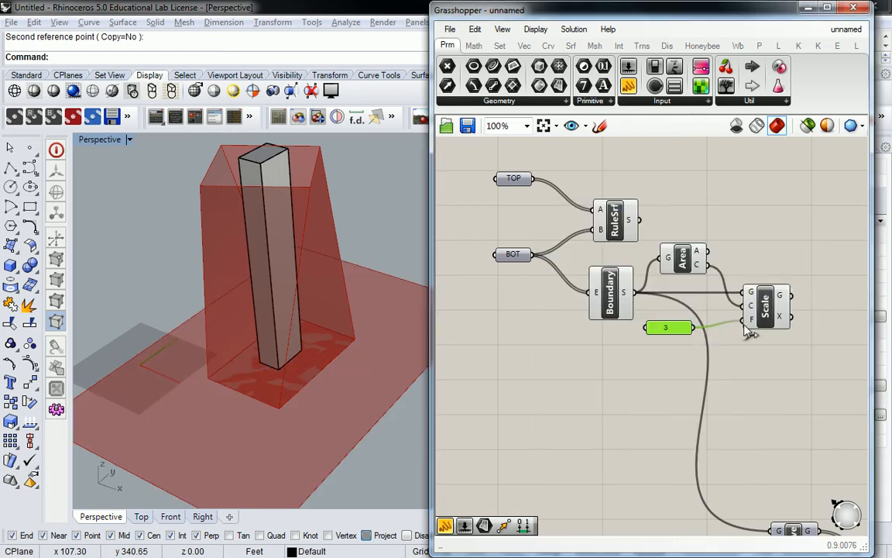
{"action": "left_click_drag", "start_coordinate": [671, 333], "coordinate": [703, 329]}
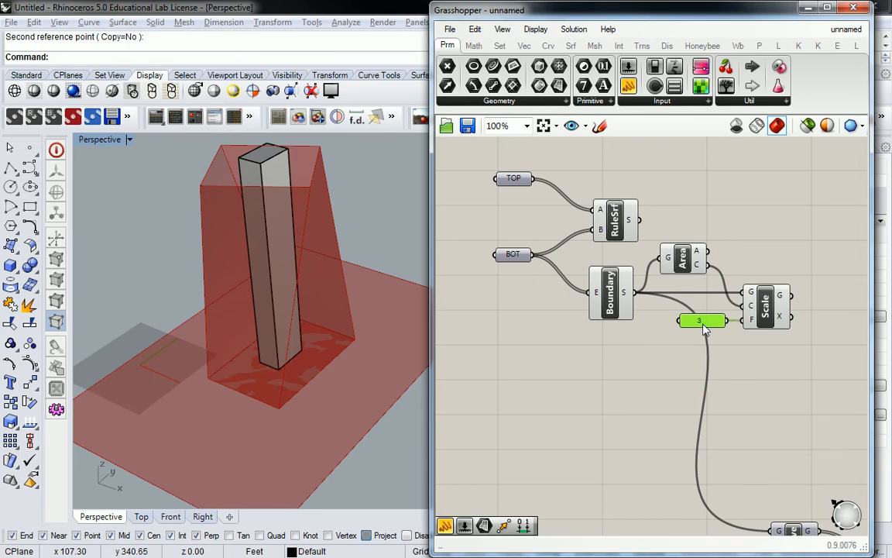
Connect the scaled surface to the Move component's geometry input and bring the floor component group closer to Scale
{"action": "scroll", "coordinate": [294, 323], "scroll_direction": "down", "scroll_amount": 4}
{"action": "scroll", "coordinate": [303, 326], "scroll_direction": "up", "scroll_amount": 2}
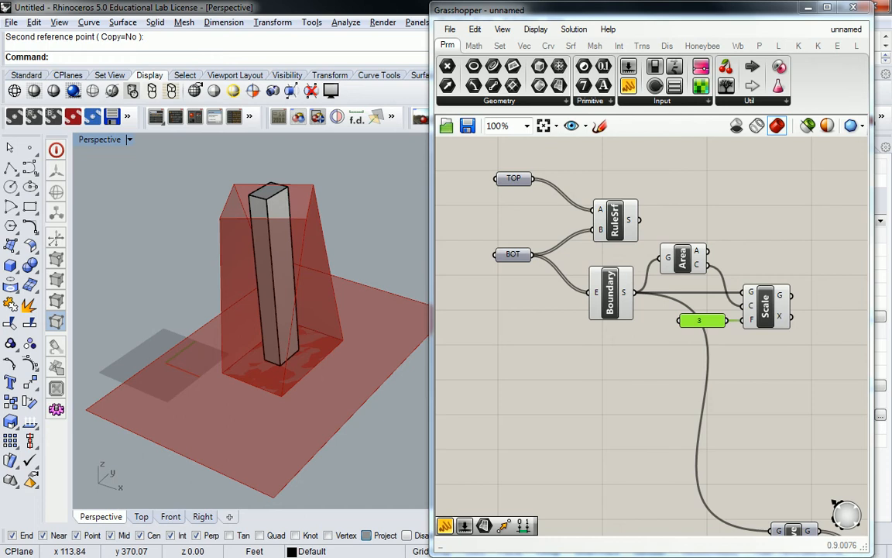
{"action": "scroll", "coordinate": [731, 332], "scroll_direction": "down", "scroll_amount": 3}
{"action": "scroll", "coordinate": [681, 381], "scroll_direction": "up", "scroll_amount": 2}
{"action": "scroll", "coordinate": [682, 381], "scroll_direction": "up", "scroll_amount": 1}
{"action": "scroll", "coordinate": [693, 375], "scroll_direction": "down", "scroll_amount": 2}
{"action": "left_click_drag", "start_coordinate": [665, 216], "coordinate": [653, 366]}
{"action": "left_click_drag", "start_coordinate": [779, 335], "coordinate": [482, 459]}
{"action": "left_click_drag", "start_coordinate": [572, 404], "coordinate": [659, 304]}
{"action": "left_click", "coordinate": [713, 203]}
Turn on the preview of the Move component to display the scaled floor surfaces
{"action": "left_click", "coordinate": [752, 271]}
{"action": "right_click", "coordinate": [752, 273]}
{"action": "left_click", "coordinate": [740, 298]}
{"action": "right_click_drag", "start_coordinate": [294, 317], "coordinate": [303, 300]}
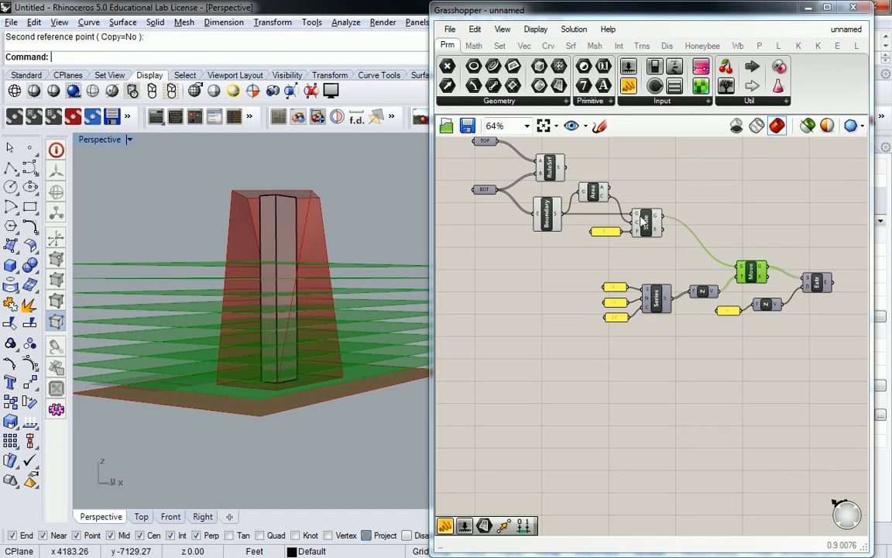
{"action": "left_click", "coordinate": [776, 228]}
Turn on the preview of the Extrude component to display the scaled floor slabs
{"action": "left_click", "coordinate": [816, 281]}
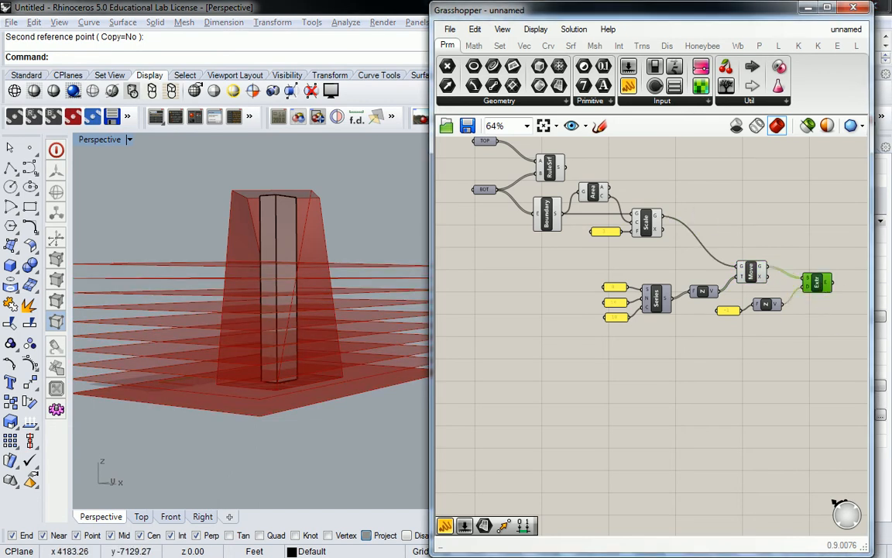
{"action": "right_click_drag", "start_coordinate": [629, 251], "coordinate": [452, 262]}
{"action": "right_click", "coordinate": [638, 294]}
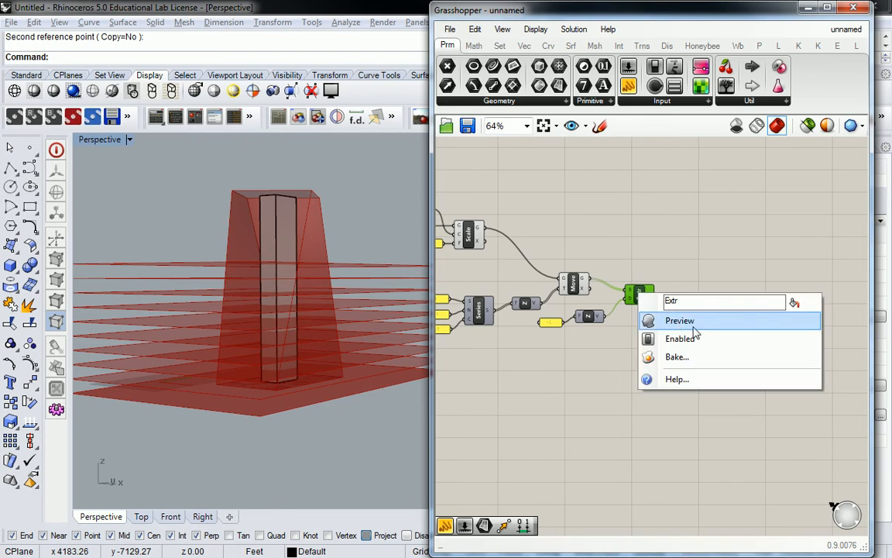
{"action": "left_click", "coordinate": [693, 326]}
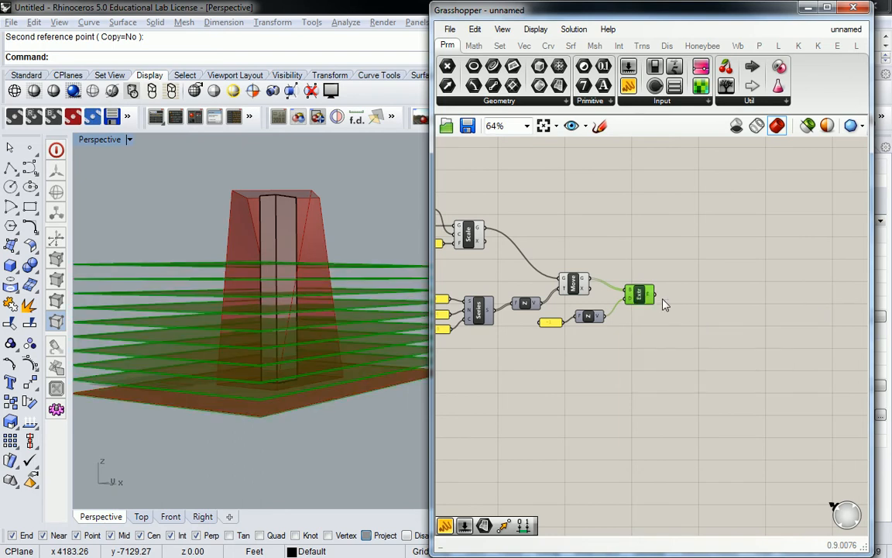
Move the Extrude component with its Unit Z vector and -1 panel farther from the Move component to make room
{"action": "left_click_drag", "start_coordinate": [670, 288], "coordinate": [710, 320]}
{"action": "left_click", "coordinate": [551, 324], "text": "shift"}
{"action": "left_click", "coordinate": [797, 289]}
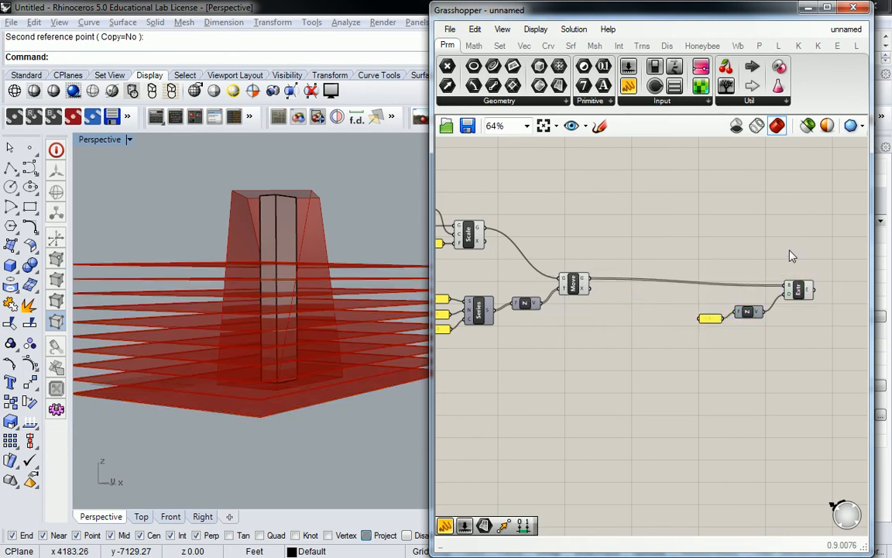
Turn off the preview of the Extrude component so only the flat floor surfaces are displayed
{"action": "right_click", "coordinate": [797, 289]}
{"action": "left_click", "coordinate": [779, 318]}
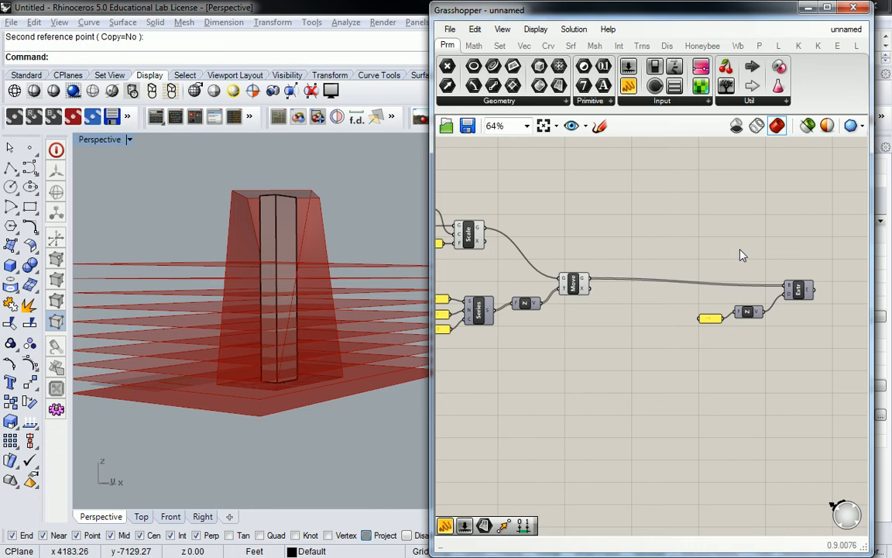
{"action": "left_click", "coordinate": [800, 288]}
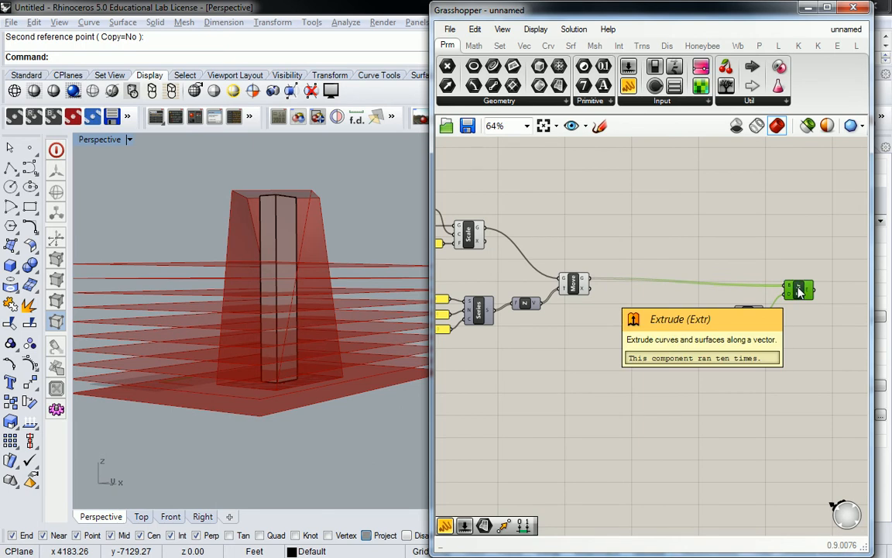
{"action": "left_click", "coordinate": [695, 229]}
{"action": "right_click_drag", "start_coordinate": [689, 199], "coordinate": [690, 212]}
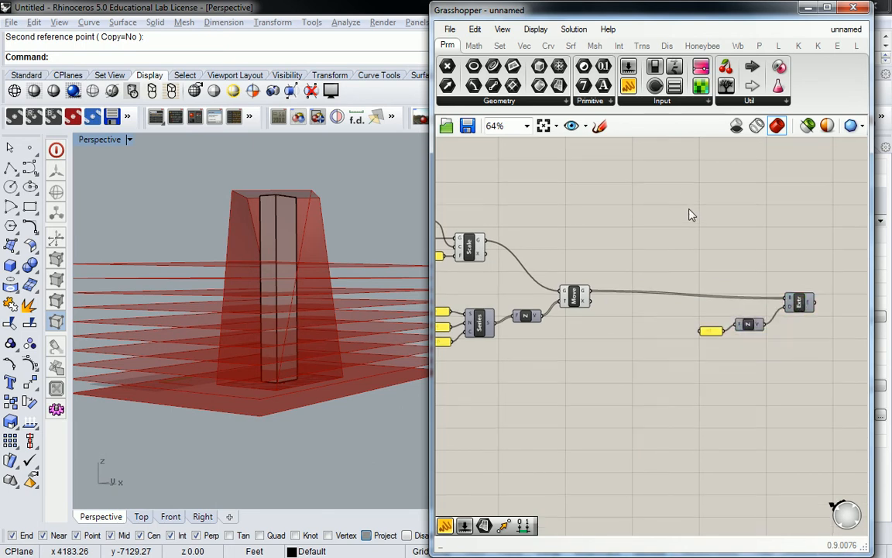
Add a Brep | Brep intersection component between the Move and Extrude components
{"action": "left_click", "coordinate": [620, 47]}
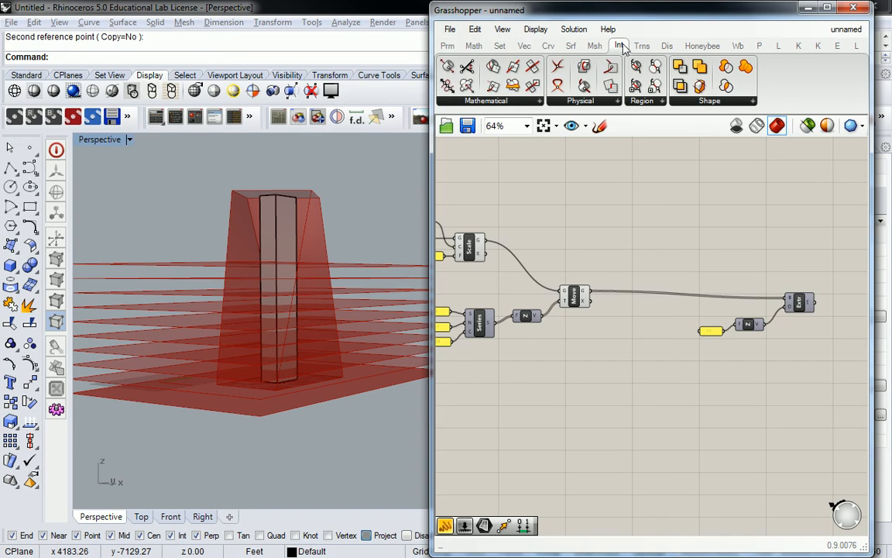
{"action": "left_click", "coordinate": [642, 102]}
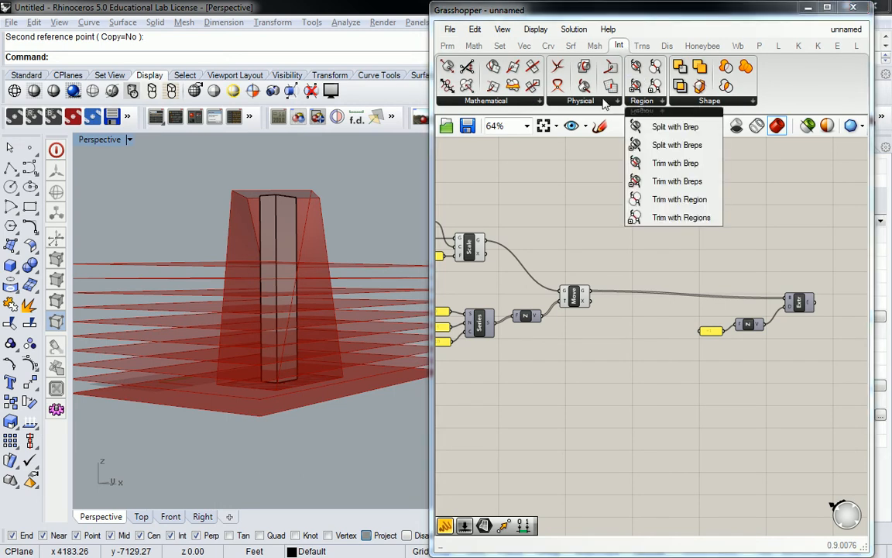
{"action": "left_click", "coordinate": [605, 103]}
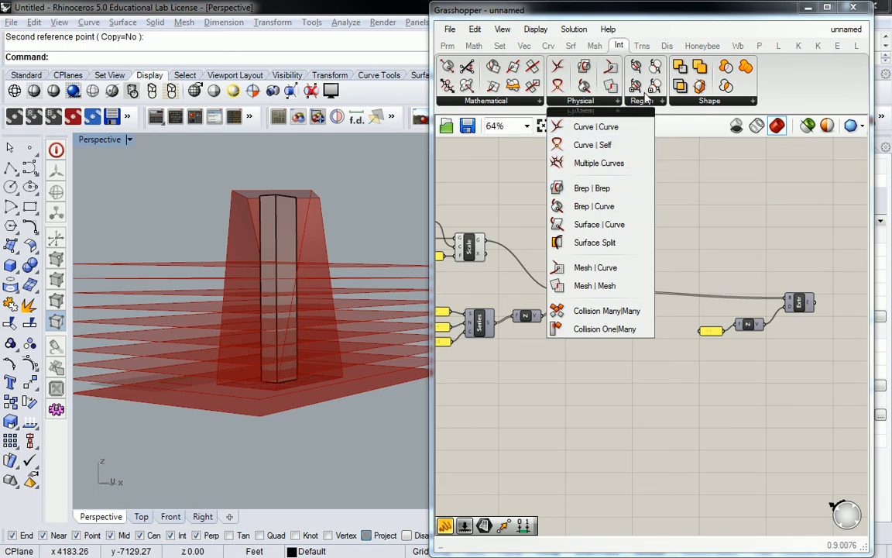
{"action": "left_click", "coordinate": [585, 192]}
{"action": "left_click", "coordinate": [640, 226]}
{"action": "left_click_drag", "start_coordinate": [641, 226], "coordinate": [641, 319]}
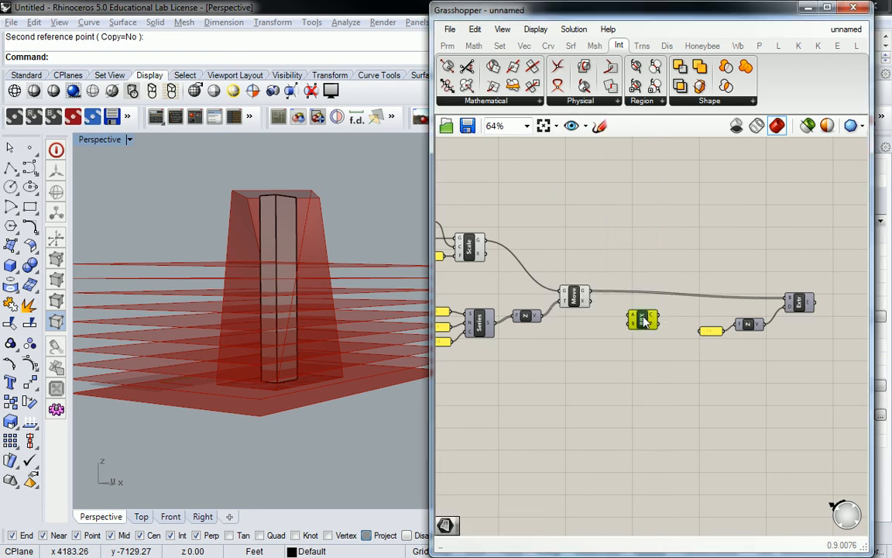
Reposition the Brep | Brep component above the wire running from Move to Extrude
{"action": "scroll", "coordinate": [639, 313], "scroll_direction": "up", "scroll_amount": 4}
{"action": "left_click", "coordinate": [549, 100]}
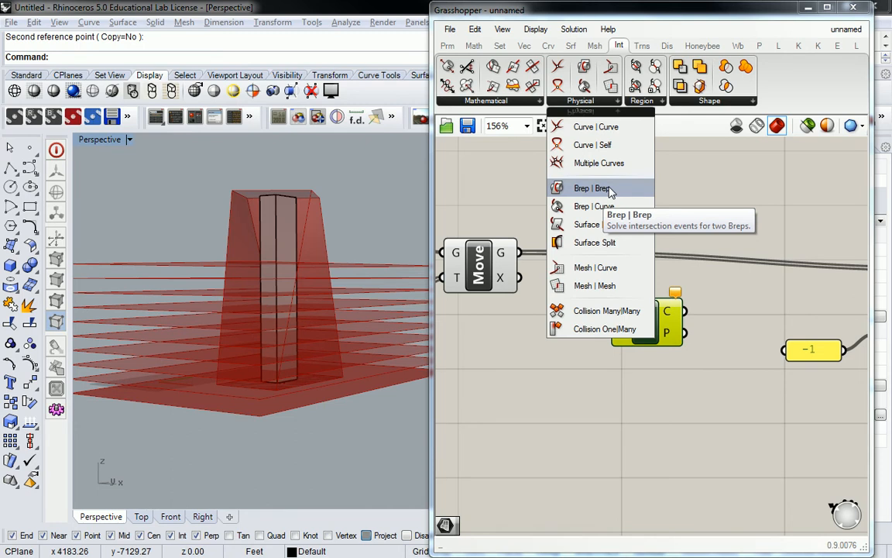
{"action": "left_click", "coordinate": [689, 230]}
{"action": "right_click_drag", "start_coordinate": [624, 265], "coordinate": [690, 223]}
{"action": "scroll", "coordinate": [675, 220], "scroll_direction": "down", "scroll_amount": 2}
{"action": "left_click", "coordinate": [589, 221]}
{"action": "left_click_drag", "start_coordinate": [699, 265], "coordinate": [705, 203]}
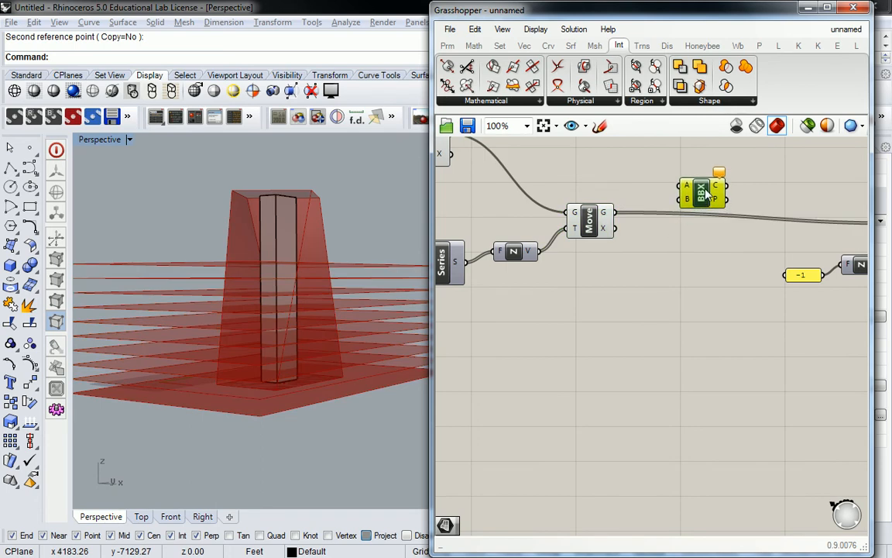
{"action": "right_click_drag", "start_coordinate": [626, 224], "coordinate": [633, 271]}
Examine the geometry of the Move component and the surfaces output by the Ruled Surface component
{"action": "left_click", "coordinate": [606, 272]}
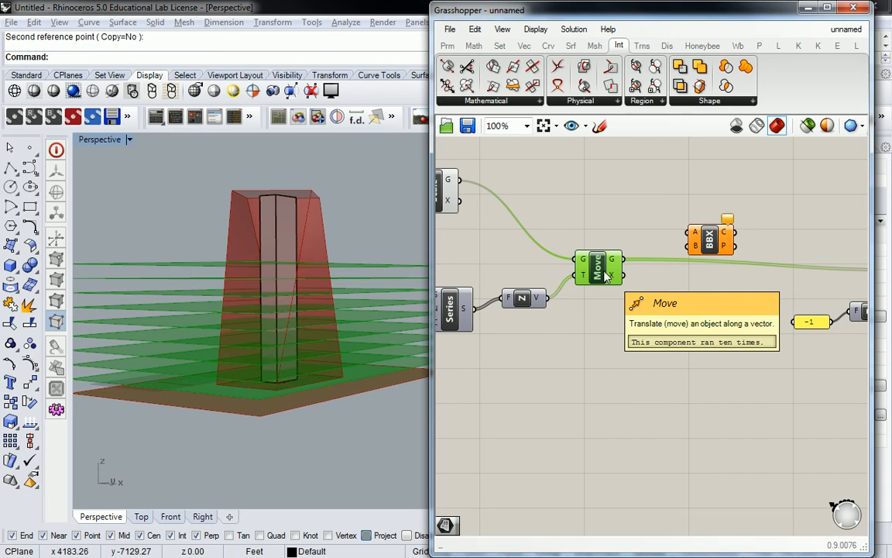
{"action": "right_click_drag", "start_coordinate": [551, 221], "coordinate": [656, 238]}
{"action": "left_click", "coordinate": [545, 205]}
{"action": "right_click_drag", "start_coordinate": [594, 183], "coordinate": [767, 290]}
{"action": "left_click", "coordinate": [577, 193]}
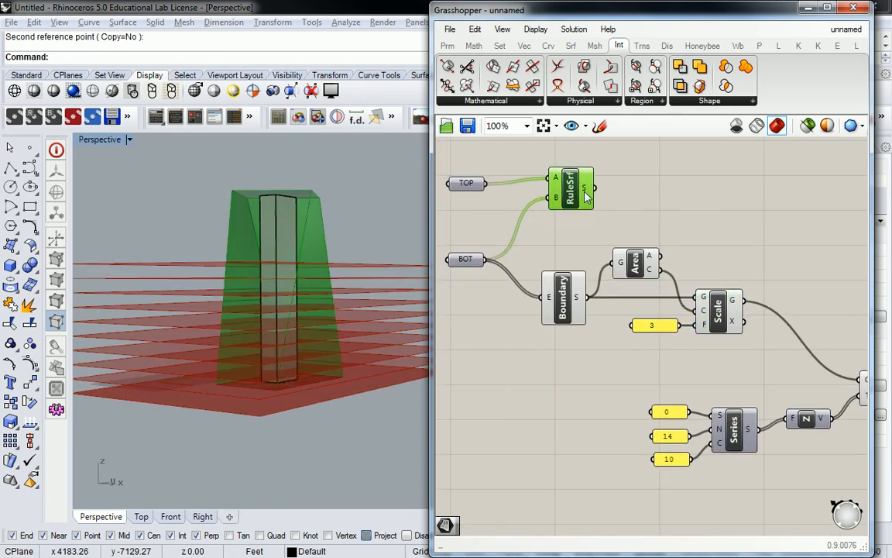
{"action": "mouse_move", "coordinate": [590, 197]}
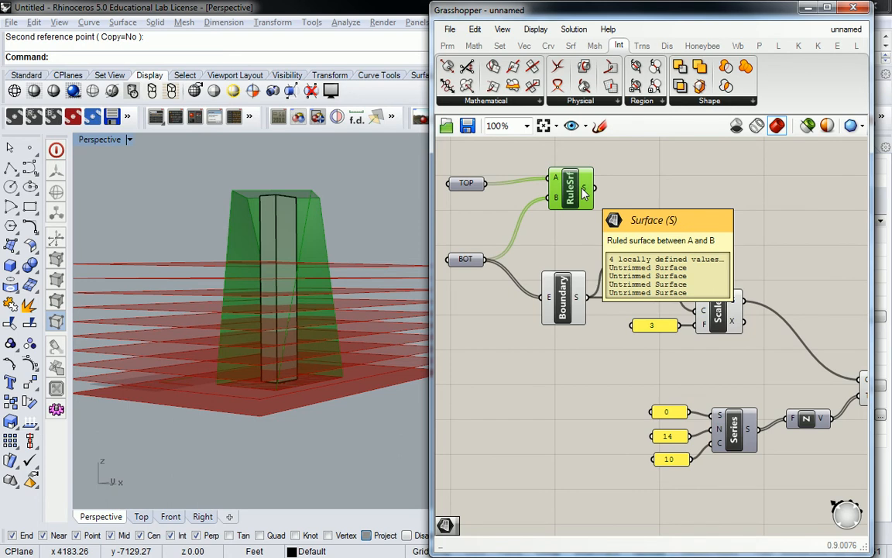
Add a Brep Join component beside Ruled Surface and connect the ruled surface output to its Breps input
{"action": "left_click", "coordinate": [683, 151]}
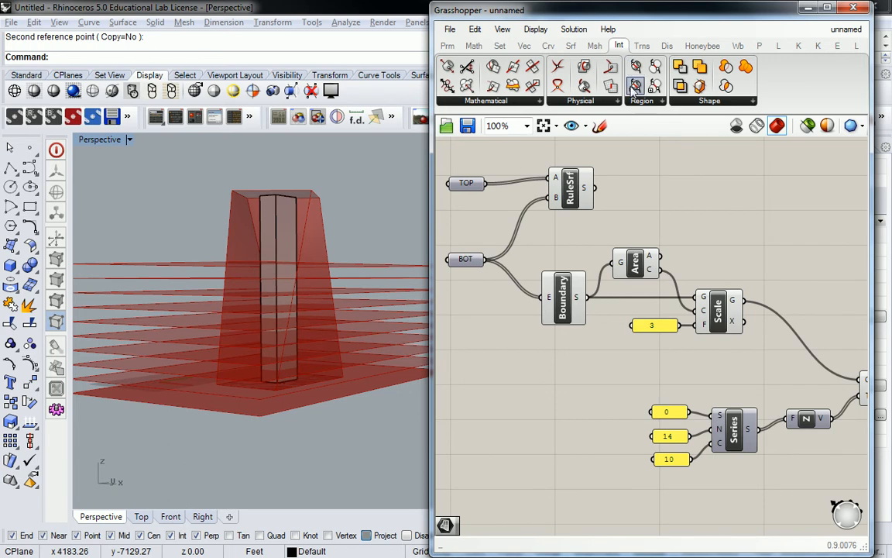
{"action": "left_click", "coordinate": [642, 102]}
{"action": "left_click", "coordinate": [689, 102]}
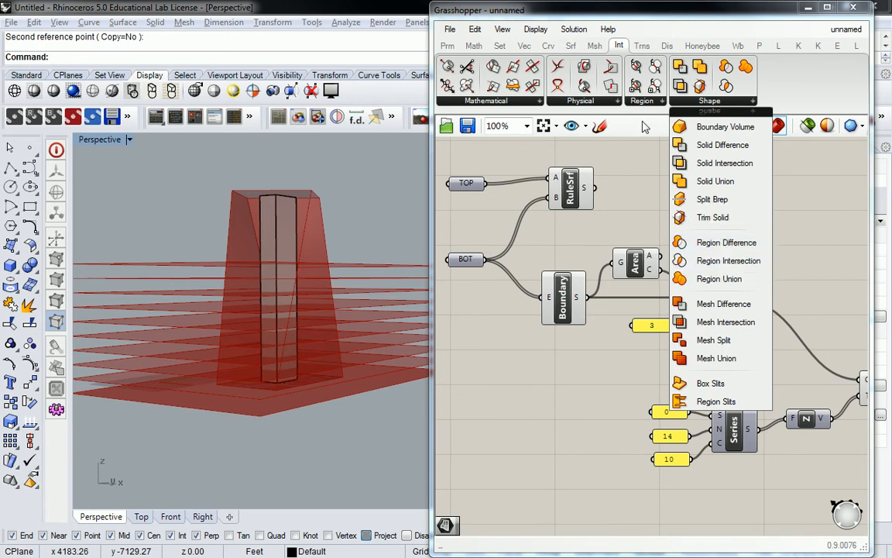
{"action": "double_click", "coordinate": [639, 172]}
{"action": "type", "text": "join"}
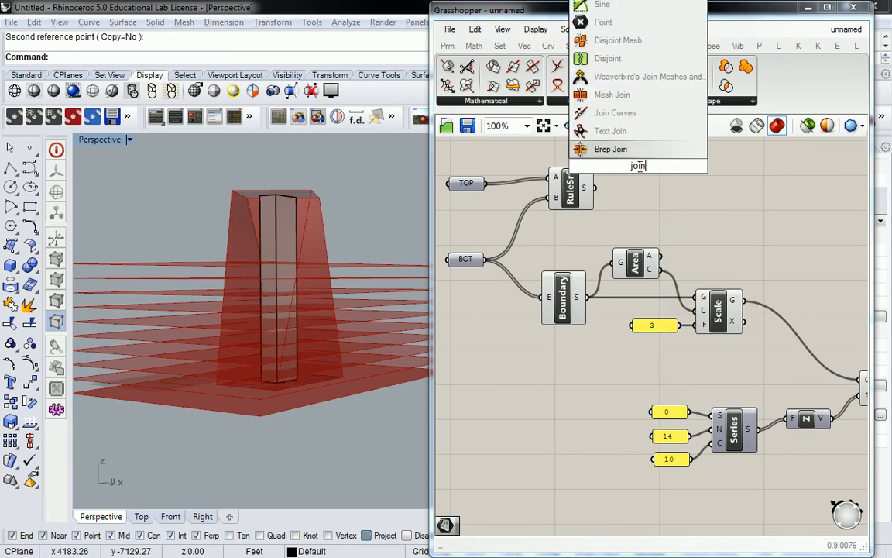
{"action": "key", "text": "Return"}
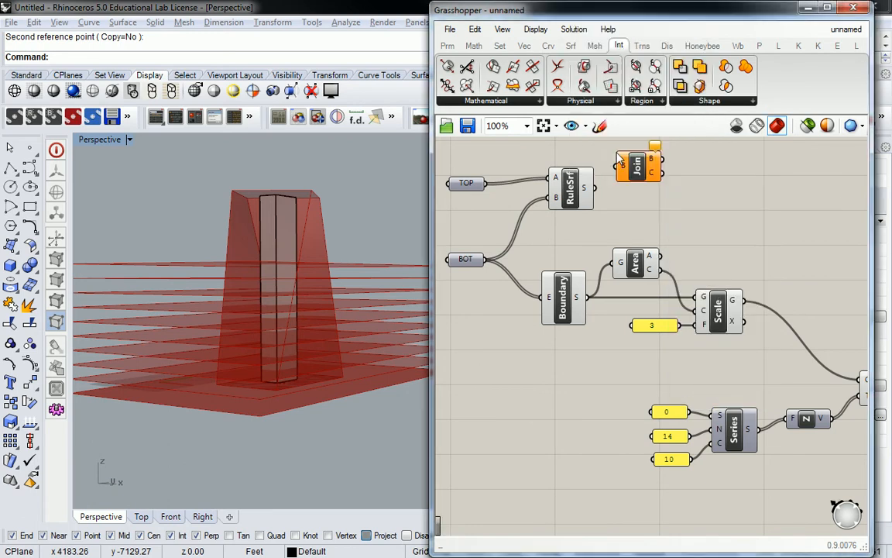
{"action": "left_click_drag", "start_coordinate": [642, 169], "coordinate": [635, 188]}
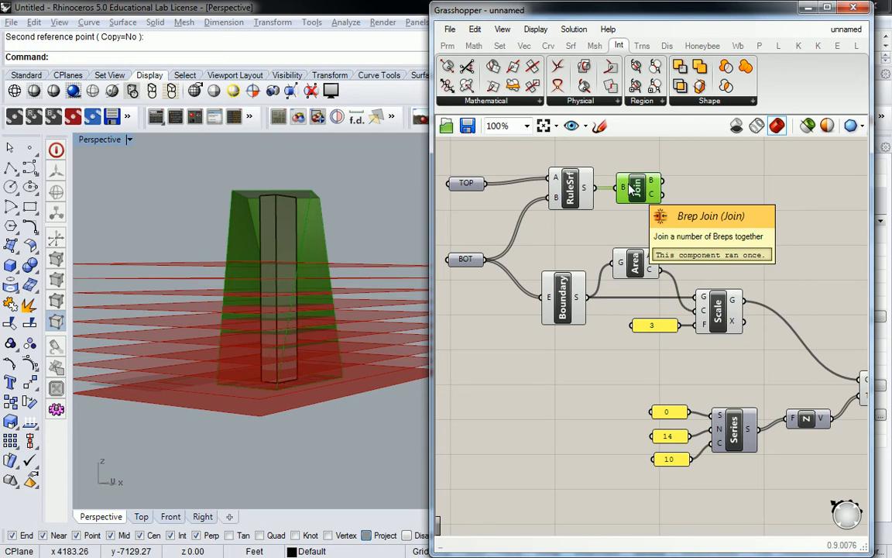
Group the Brep Join component and label the group "Srf > Util"
{"action": "middle_click", "coordinate": [636, 188]}
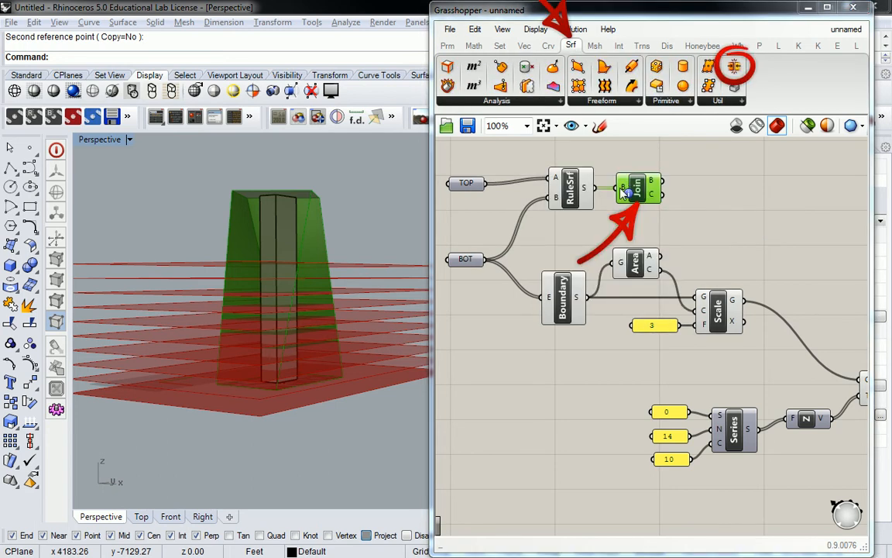
{"action": "left_click", "coordinate": [639, 154]}
{"action": "right_click_drag", "start_coordinate": [638, 154], "coordinate": [659, 167]}
{"action": "right_click", "coordinate": [657, 168]}
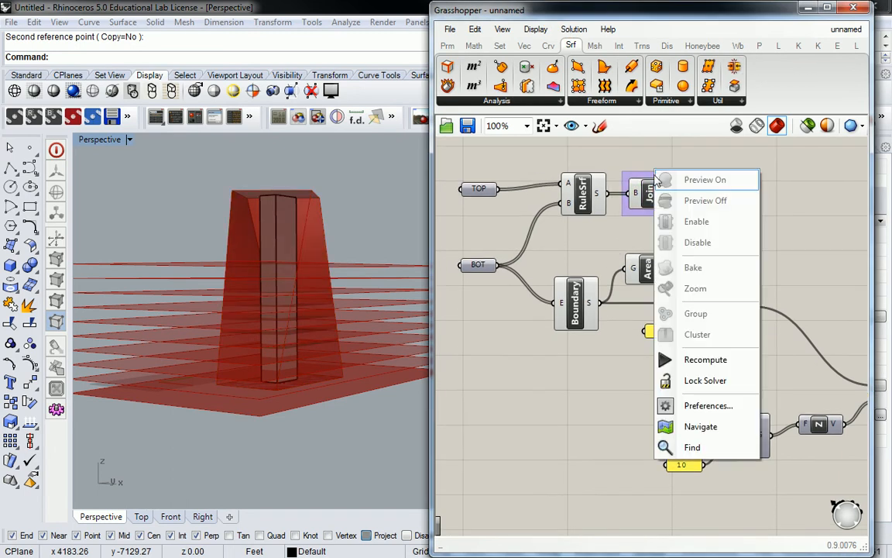
{"action": "right_click", "coordinate": [650, 175]}
{"action": "type", "text": "Srf"}
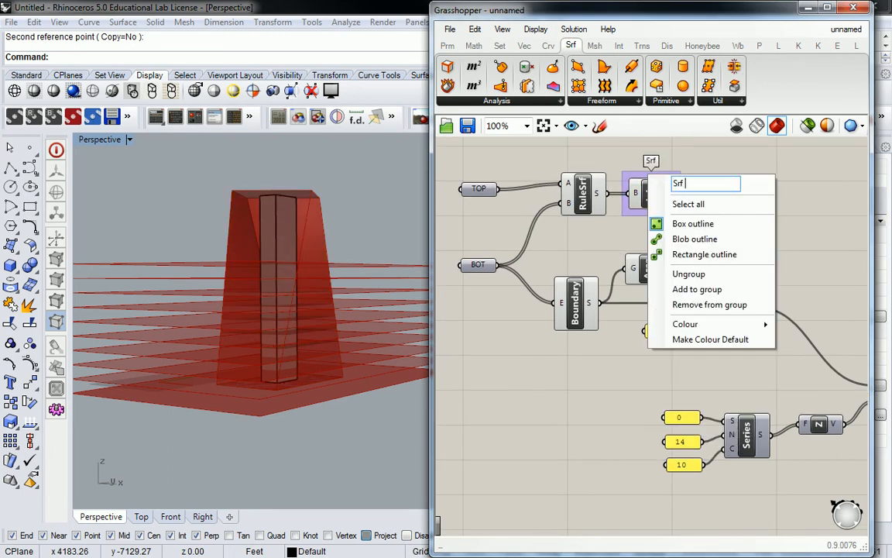
{"action": "type", "text": " > Util"}
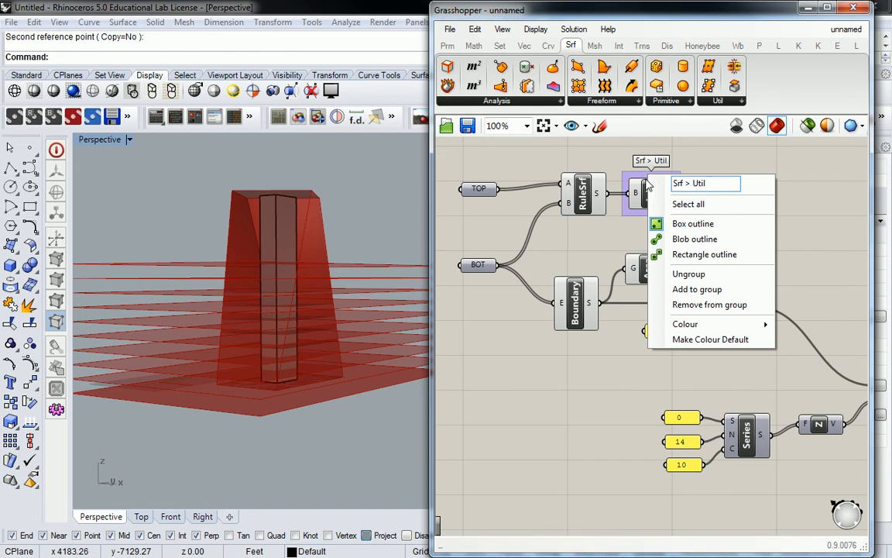
{"action": "key", "text": "Return"}
Turn off the preview of the Ruled Surface component and check the Brep Join output and the tower envelope
{"action": "right_click_drag", "start_coordinate": [691, 179], "coordinate": [697, 205]}
{"action": "left_click", "coordinate": [657, 220]}
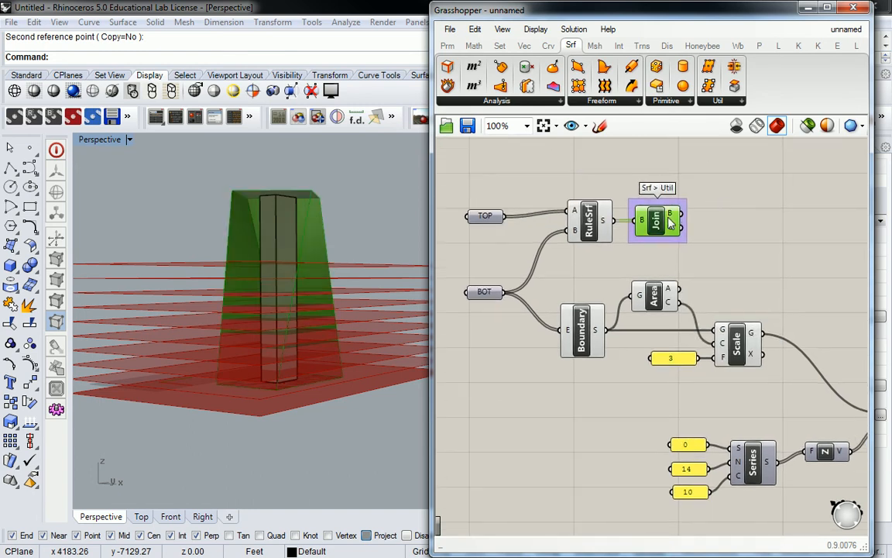
{"action": "right_click", "coordinate": [592, 225]}
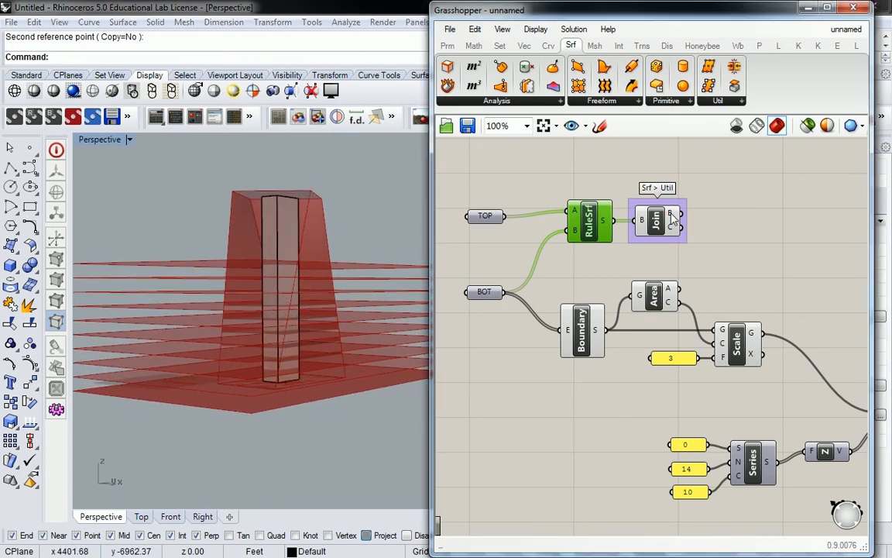
{"action": "mouse_move", "coordinate": [672, 220]}
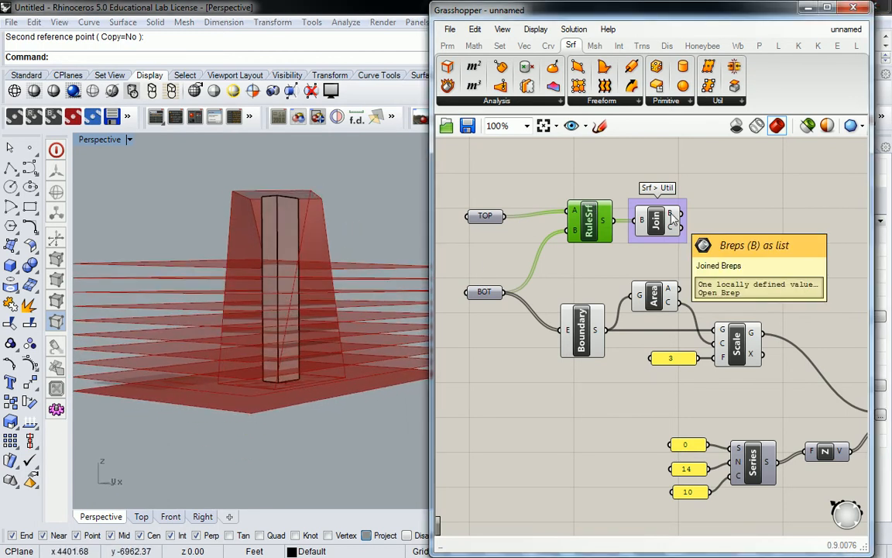
{"action": "right_click_drag", "start_coordinate": [203, 196], "coordinate": [291, 267]}
{"action": "scroll", "coordinate": [266, 199], "scroll_direction": "up", "scroll_amount": 8}
{"action": "right_click_drag", "start_coordinate": [286, 201], "coordinate": [258, 167]}
Move the Brep | Brep component up slightly and connect the joined Breps output to its A input
{"action": "left_click", "coordinate": [782, 227]}
{"action": "scroll", "coordinate": [782, 227], "scroll_direction": "down", "scroll_amount": 3}
{"action": "right_click_drag", "start_coordinate": [782, 227], "coordinate": [646, 228]}
{"action": "scroll", "coordinate": [597, 247], "scroll_direction": "up", "scroll_amount": 2}
{"action": "left_click_drag", "start_coordinate": [783, 335], "coordinate": [777, 296]}
{"action": "left_click", "coordinate": [652, 226]}
{"action": "left_click", "coordinate": [499, 199]}
{"action": "left_click_drag", "start_coordinate": [522, 194], "coordinate": [766, 295]}
Connect the Move component's geometry output to the B input of the Brep | Brep component
{"action": "left_click", "coordinate": [699, 360]}
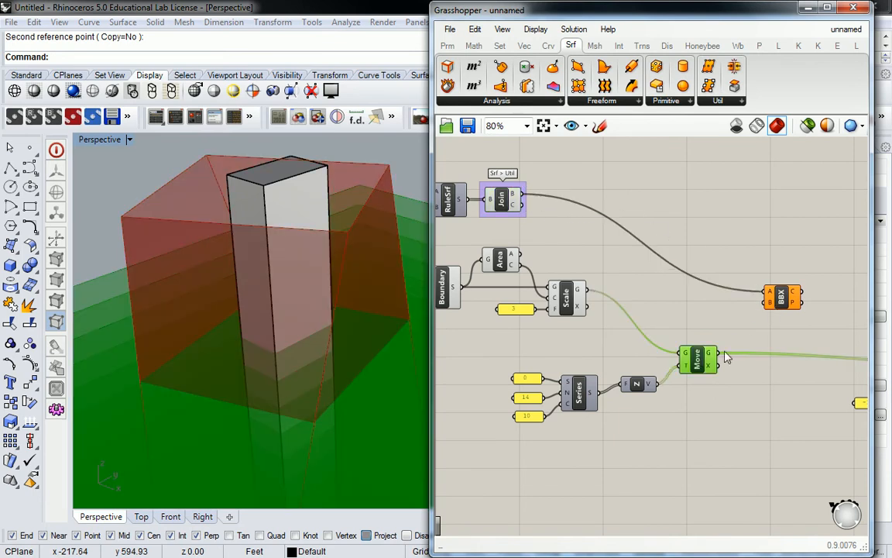
{"action": "right_click_drag", "start_coordinate": [374, 381], "coordinate": [324, 330]}
{"action": "scroll", "coordinate": [323, 330], "scroll_direction": "down", "scroll_amount": 7}
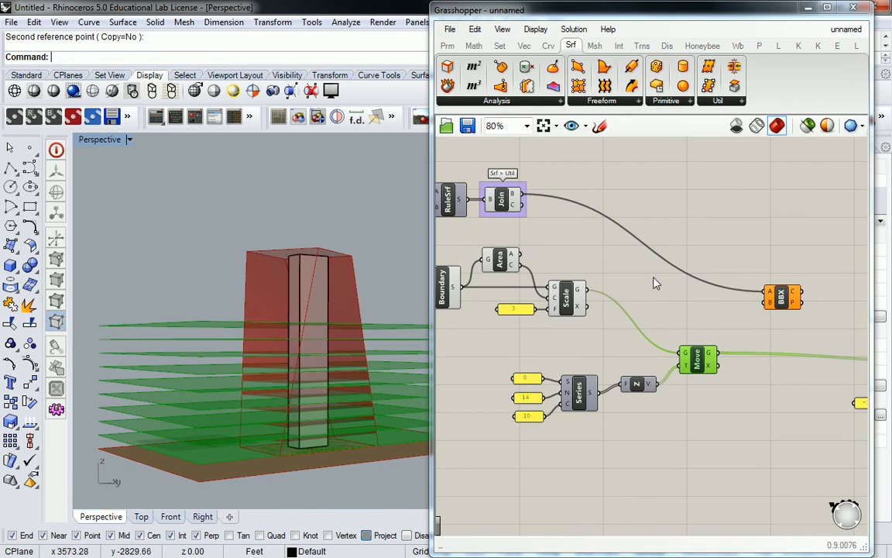
{"action": "left_click_drag", "start_coordinate": [723, 354], "coordinate": [769, 301]}
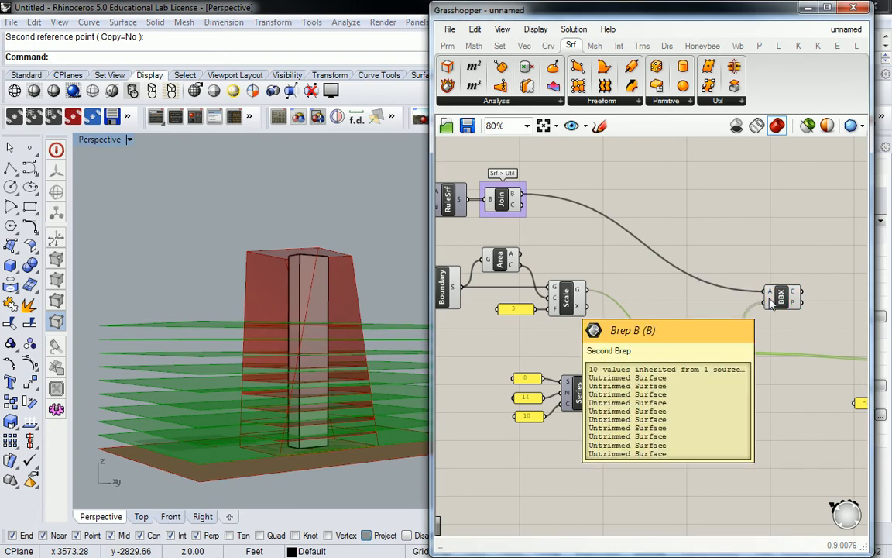
Turn off the preview of all components feeding the Brep | Brep intersection, from Ruled Surface and Brep Join through Move
{"action": "scroll", "coordinate": [644, 233], "scroll_direction": "down", "scroll_amount": 2}
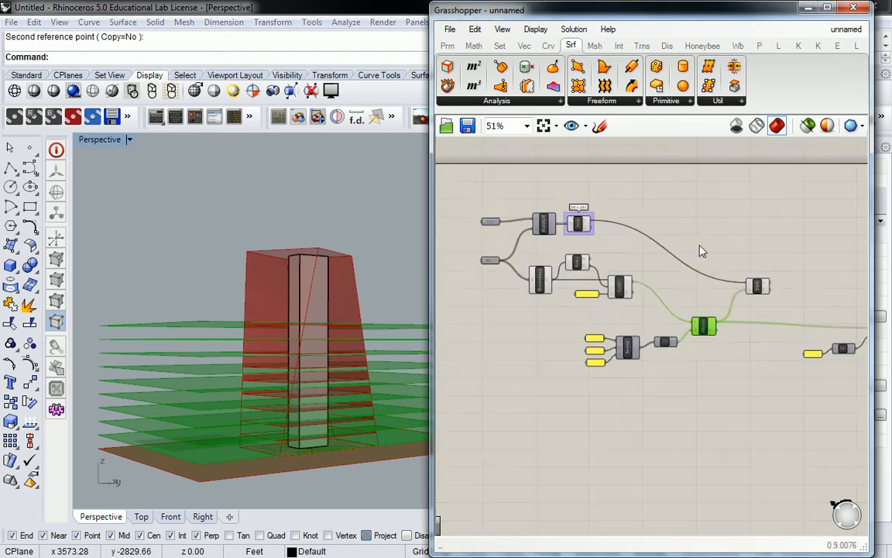
{"action": "left_click_drag", "start_coordinate": [532, 201], "coordinate": [754, 388]}
{"action": "middle_click", "coordinate": [699, 299]}
{"action": "left_click", "coordinate": [745, 251]}
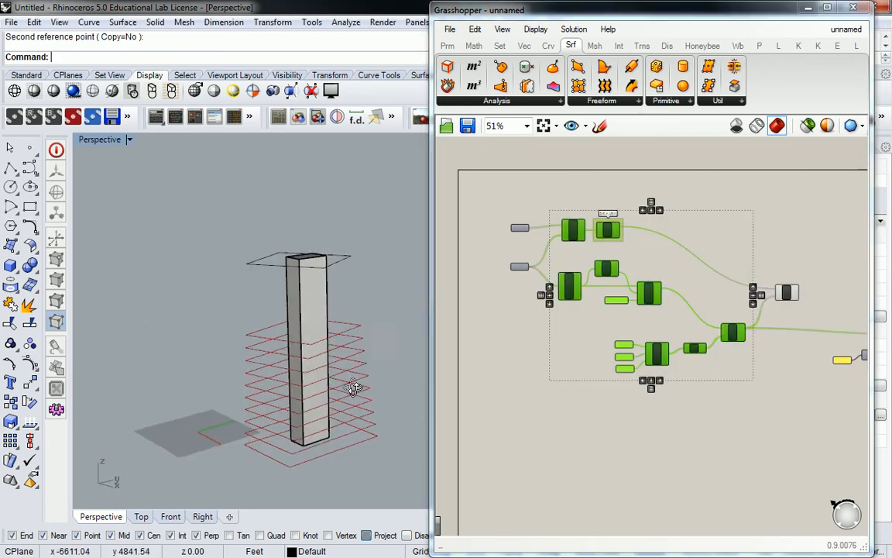
{"action": "left_click", "coordinate": [813, 271]}
Add a Surface parameter beside Brep | Brep and connect the intersection curves output to it
{"action": "scroll", "coordinate": [813, 271], "scroll_direction": "up", "scroll_amount": 5}
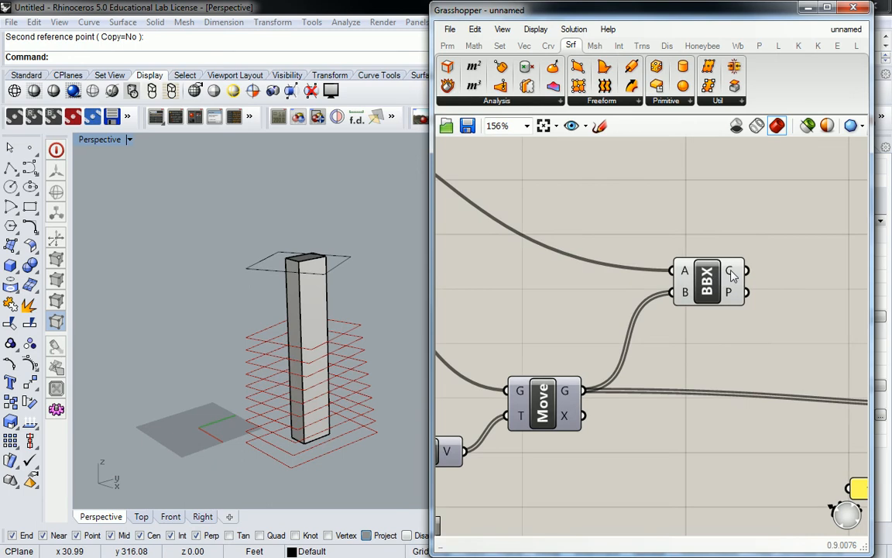
{"action": "mouse_move", "coordinate": [732, 275]}
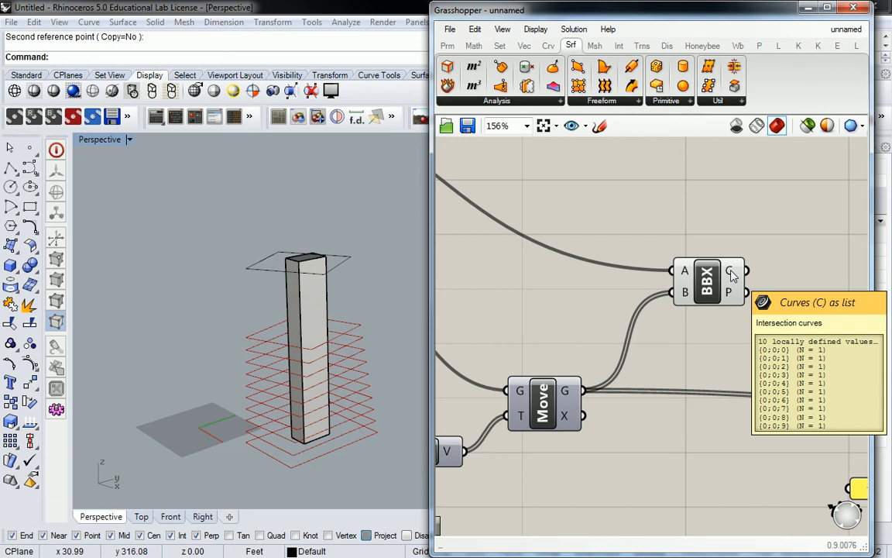
{"action": "right_click_drag", "start_coordinate": [683, 234], "coordinate": [565, 243]}
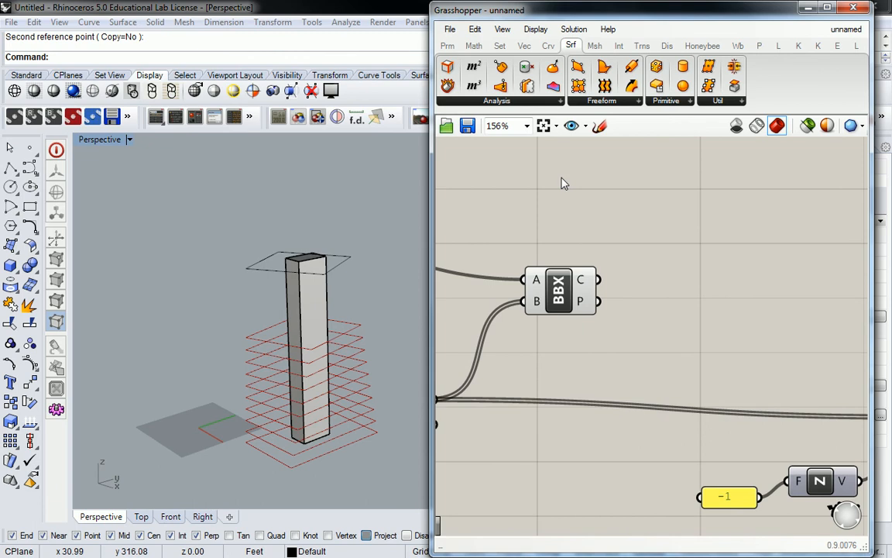
{"action": "left_click", "coordinate": [448, 45]}
{"action": "mouse_move", "coordinate": [558, 88]}
{"action": "left_mouse_down"}
{"action": "mouse_move", "coordinate": [645, 276]}
{"action": "mouse_move", "coordinate": [635, 280]}
{"action": "mouse_move", "coordinate": [654, 285]}
{"action": "left_mouse_up"}
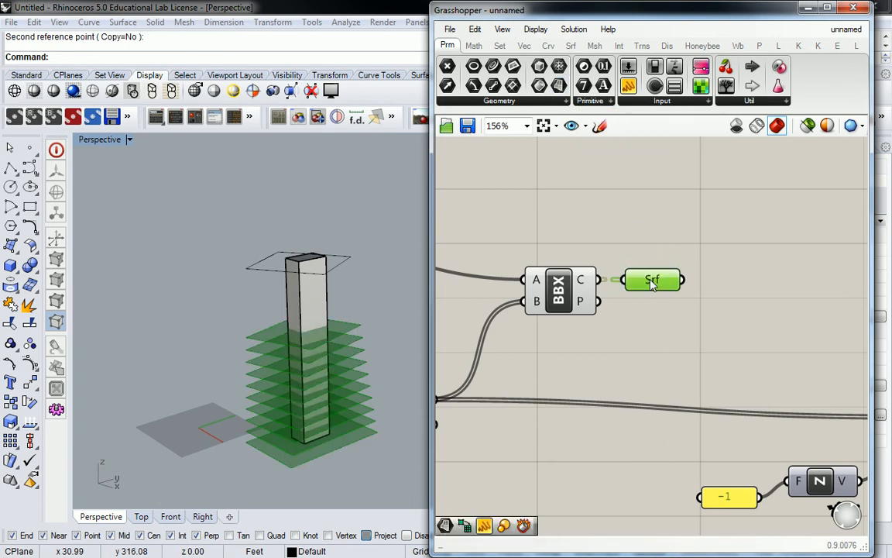
{"action": "mouse_move", "coordinate": [652, 285]}
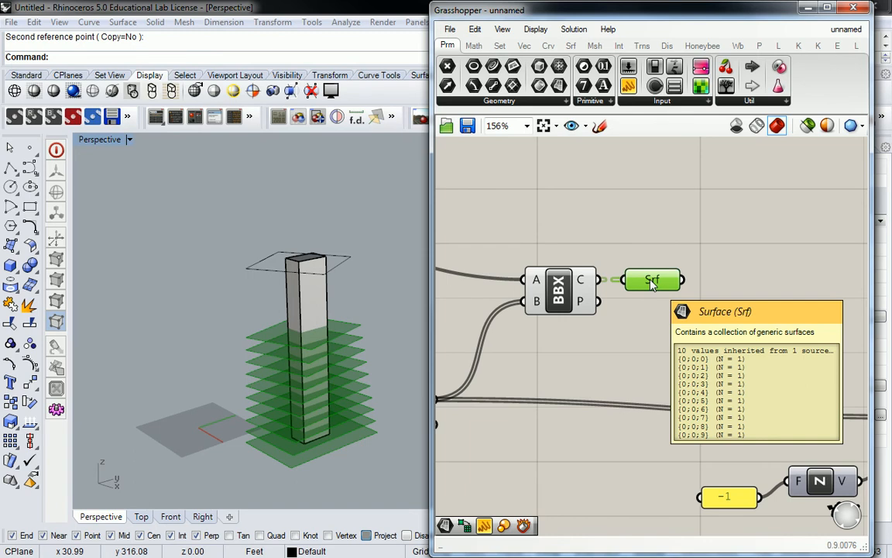
Move the Extrude component with its Unit Z and -1 panel up beside the Surface parameter and connect the surfaces to its base input
{"action": "scroll", "coordinate": [617, 220], "scroll_direction": "down", "scroll_amount": 5}
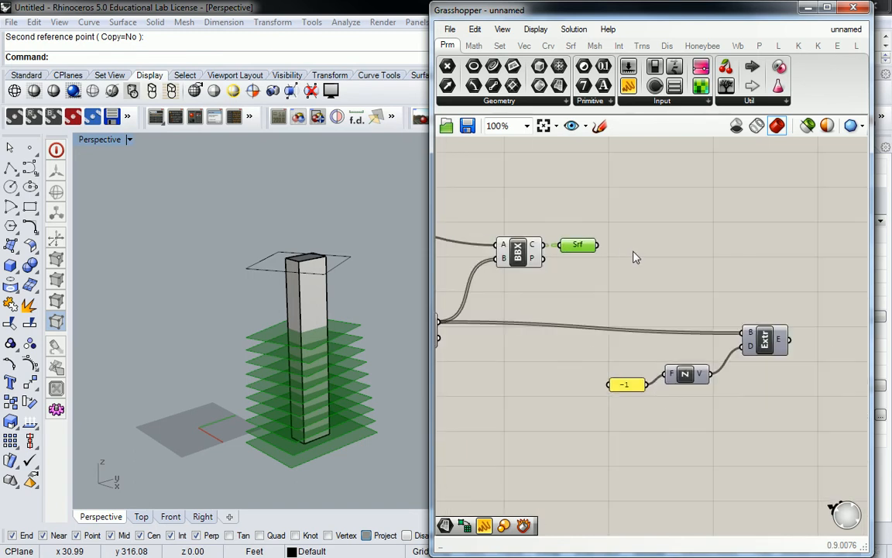
{"action": "left_click", "coordinate": [755, 304]}
{"action": "left_click_drag", "start_coordinate": [758, 307], "coordinate": [616, 370]}
{"action": "scroll", "coordinate": [685, 346], "scroll_direction": "up", "scroll_amount": 2}
{"action": "left_click_drag", "start_coordinate": [670, 367], "coordinate": [592, 298]}
{"action": "left_click", "coordinate": [613, 216]}
{"action": "left_click_drag", "start_coordinate": [575, 228], "coordinate": [640, 258]}
Turn off the preview of the Brep | Brep component and Surface parameter, and enable the preview of Extrude
{"action": "right_click_drag", "start_coordinate": [559, 199], "coordinate": [656, 215]}
{"action": "left_click_drag", "start_coordinate": [506, 191], "coordinate": [720, 293]}
{"action": "middle_click", "coordinate": [650, 228]}
{"action": "left_click", "coordinate": [691, 185]}
{"action": "right_click", "coordinate": [760, 270]}
{"action": "left_click", "coordinate": [742, 298]}
Inspect the extruded floor slabs around the tower core from several angles in the perspective view
{"action": "right_click_drag", "start_coordinate": [415, 306], "coordinate": [391, 337]}
{"action": "scroll", "coordinate": [391, 337], "scroll_direction": "up", "scroll_amount": 5}
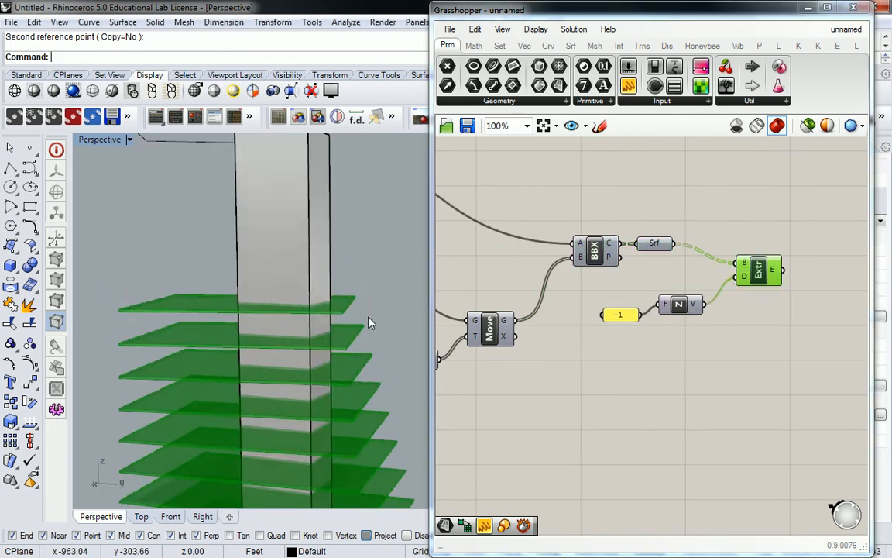
{"action": "scroll", "coordinate": [369, 314], "scroll_direction": "down", "scroll_amount": 4}
{"action": "scroll", "coordinate": [353, 328], "scroll_direction": "up", "scroll_amount": 3}
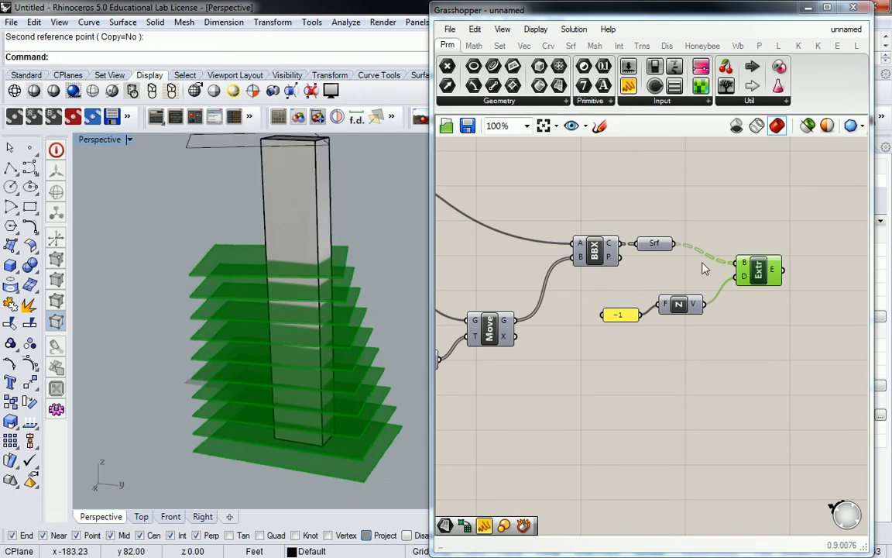
{"action": "left_click", "coordinate": [657, 283]}
{"action": "right_click_drag", "start_coordinate": [747, 279], "coordinate": [765, 287]}
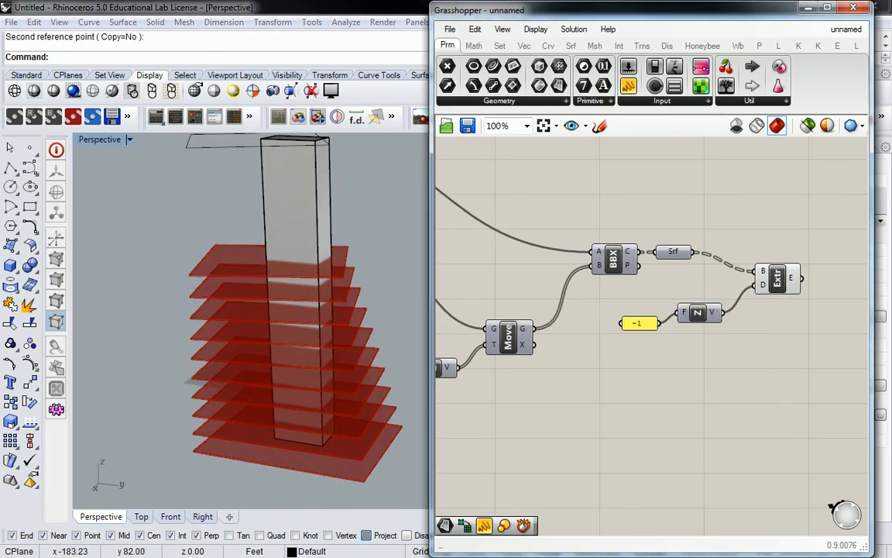
{"action": "right_click_drag", "start_coordinate": [374, 213], "coordinate": [377, 247]}
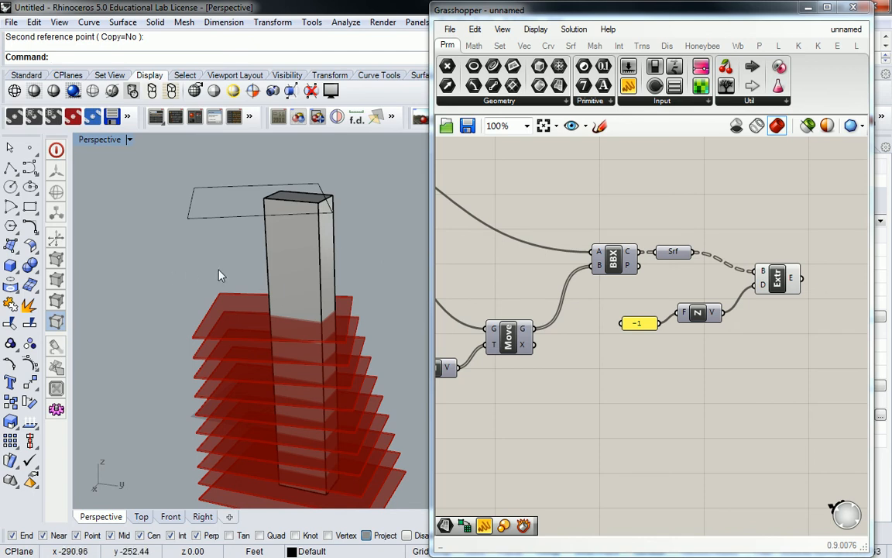
Select the tower's top outline curves and shift them horizontally over the core
{"action": "scroll", "coordinate": [245, 261], "scroll_direction": "down", "scroll_amount": 3}
{"action": "left_click_drag", "start_coordinate": [170, 178], "coordinate": [320, 265]}
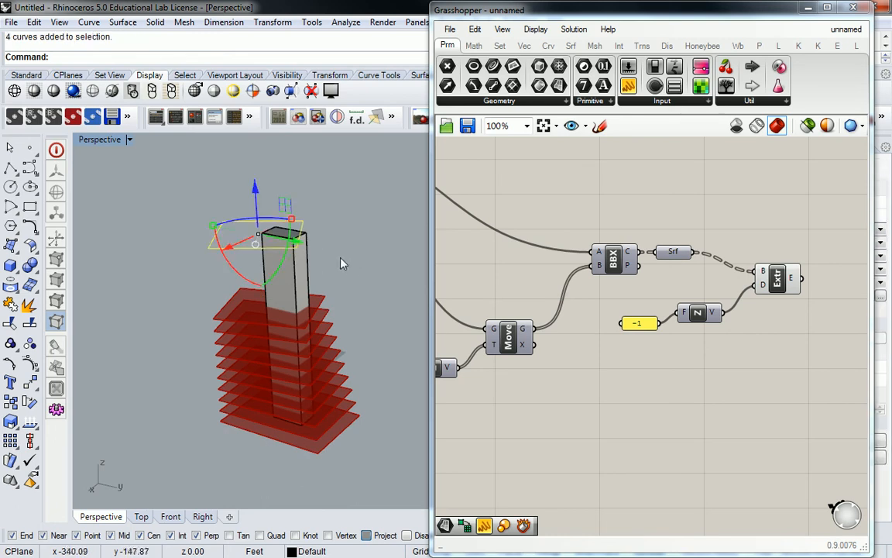
{"action": "right_click_drag", "start_coordinate": [351, 266], "coordinate": [342, 308]}
{"action": "left_click_drag", "start_coordinate": [299, 289], "coordinate": [346, 318]}
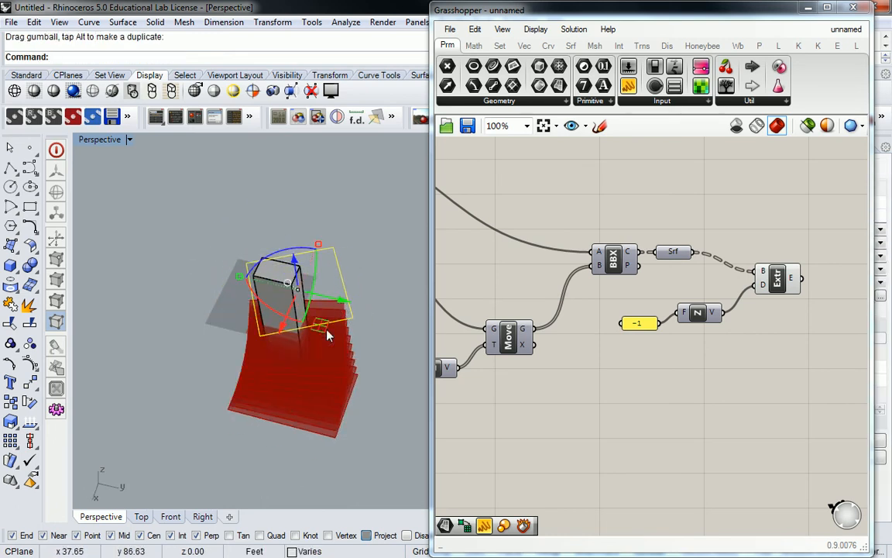
{"action": "right_click_drag", "start_coordinate": [338, 306], "coordinate": [278, 263]}
{"action": "mouse_move", "coordinate": [276, 258]}
{"action": "left_mouse_down"}
{"action": "mouse_move", "coordinate": [271, 282]}
{"action": "mouse_move", "coordinate": [263, 258]}
{"action": "mouse_move", "coordinate": [264, 267]}
{"action": "left_mouse_up"}
{"action": "mouse_move", "coordinate": [321, 234]}
{"action": "left_mouse_down"}
{"action": "mouse_move", "coordinate": [316, 198]}
{"action": "mouse_move", "coordinate": [318, 356]}
{"action": "mouse_move", "coordinate": [321, 236]}
{"action": "left_mouse_up"}
Lower the top outline curves to just above the lowest few floors to test a shorter tower
{"action": "right_click_drag", "start_coordinate": [321, 236], "coordinate": [335, 209]}
{"action": "left_click_drag", "start_coordinate": [323, 188], "coordinate": [321, 348]}
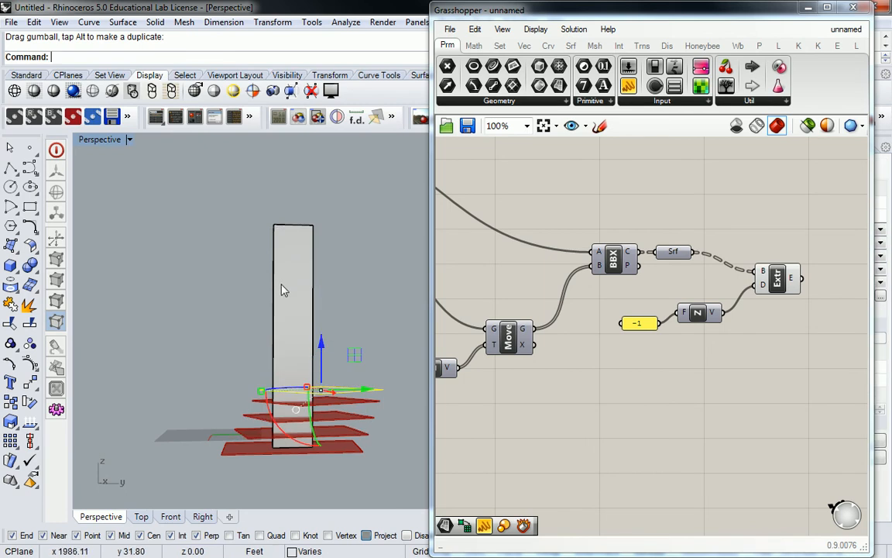
{"action": "right_click_drag", "start_coordinate": [281, 285], "coordinate": [283, 324]}
{"action": "scroll", "coordinate": [343, 459], "scroll_direction": "up", "scroll_amount": 7}
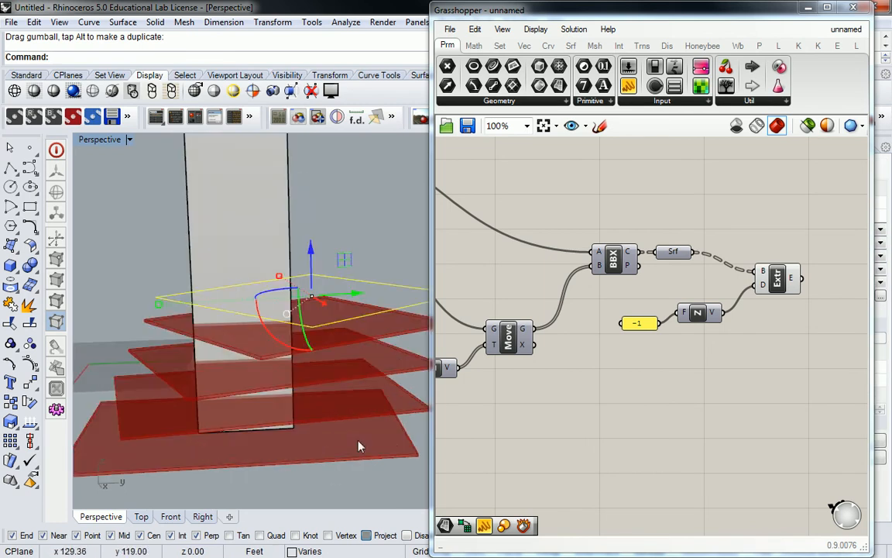
{"action": "scroll", "coordinate": [346, 386], "scroll_direction": "down", "scroll_amount": 4}
{"action": "right_click_drag", "start_coordinate": [346, 392], "coordinate": [352, 367]}
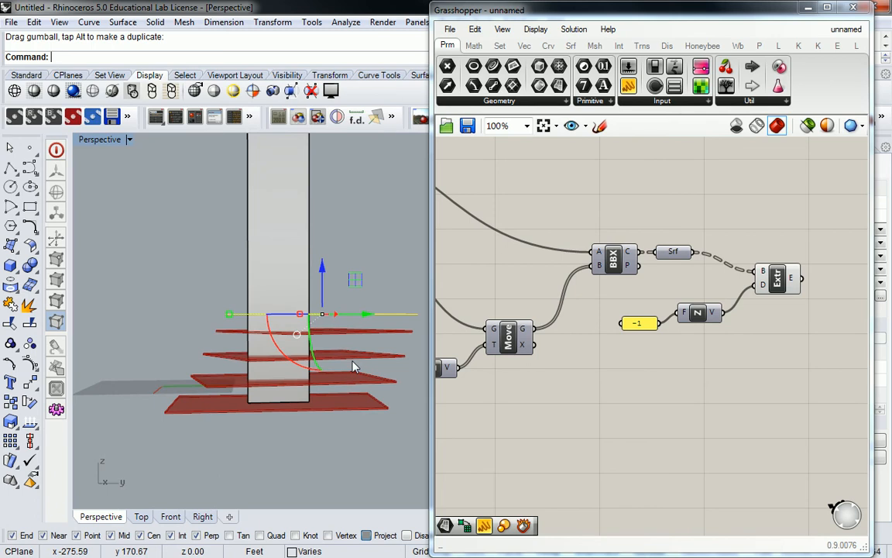
{"action": "scroll", "coordinate": [353, 360], "scroll_direction": "down", "scroll_amount": 8}
{"action": "right_click_drag", "start_coordinate": [352, 360], "coordinate": [405, 380]}
Raise the top outline curves back to the top of the core and shift them slightly sideways
{"action": "left_click_drag", "start_coordinate": [338, 300], "coordinate": [356, 200]}
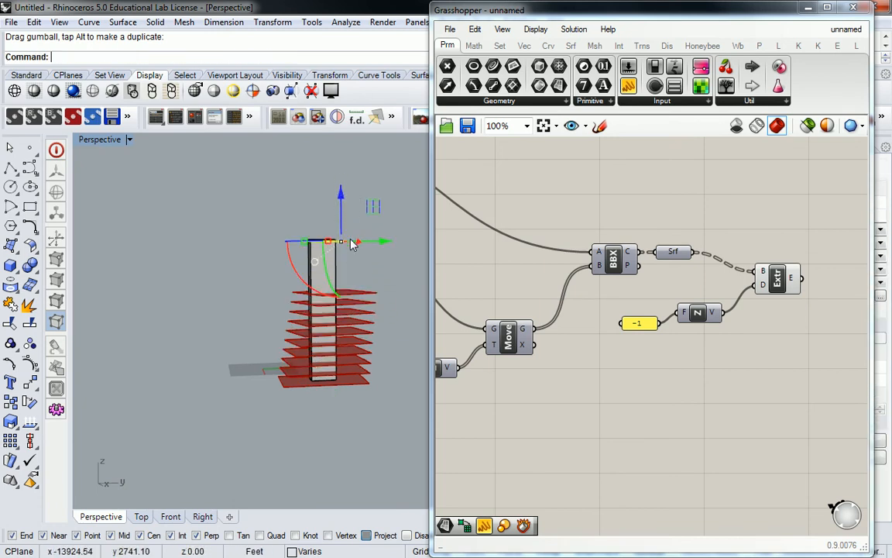
{"action": "left_click_drag", "start_coordinate": [387, 245], "coordinate": [376, 245]}
{"action": "right_click_drag", "start_coordinate": [375, 247], "coordinate": [268, 316]}
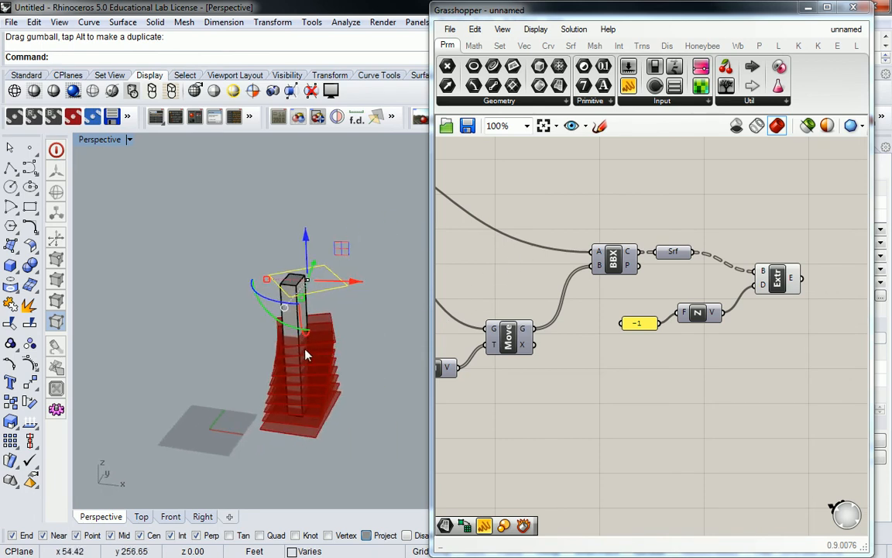
{"action": "key", "text": "Escape"}
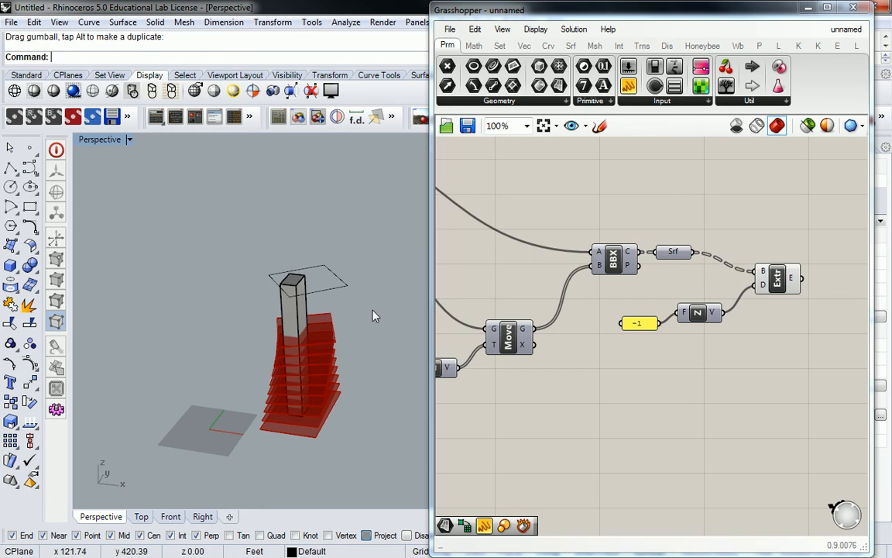
Reselect the top outline curves and adjust their horizontal position so they surround the core top
{"action": "left_click_drag", "start_coordinate": [243, 223], "coordinate": [344, 304]}
{"action": "right_click_drag", "start_coordinate": [351, 288], "coordinate": [298, 293]}
{"action": "scroll", "coordinate": [293, 292], "scroll_direction": "up", "scroll_amount": 5}
{"action": "left_click_drag", "start_coordinate": [225, 240], "coordinate": [219, 255]}
{"action": "right_click_drag", "start_coordinate": [219, 258], "coordinate": [385, 200]}
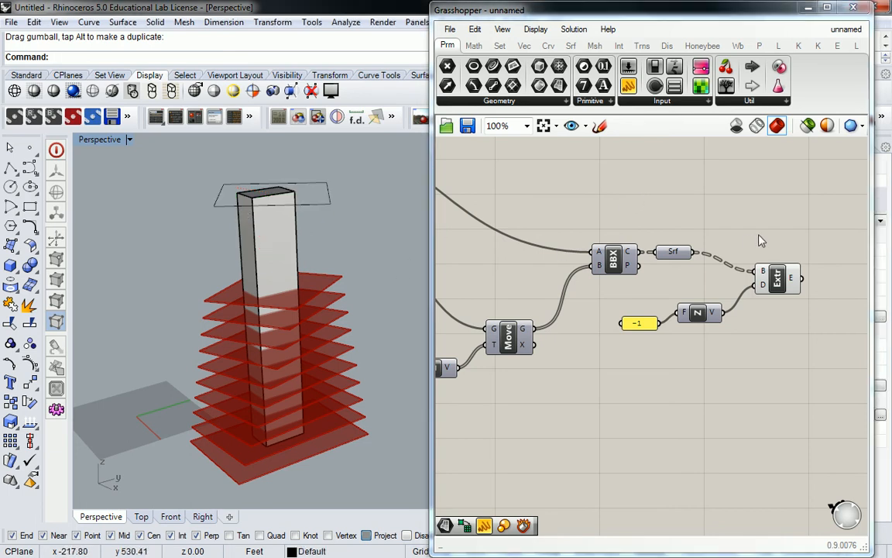
Bake the Extrude component's floor slabs to Layer 01
{"action": "left_click", "coordinate": [792, 291]}
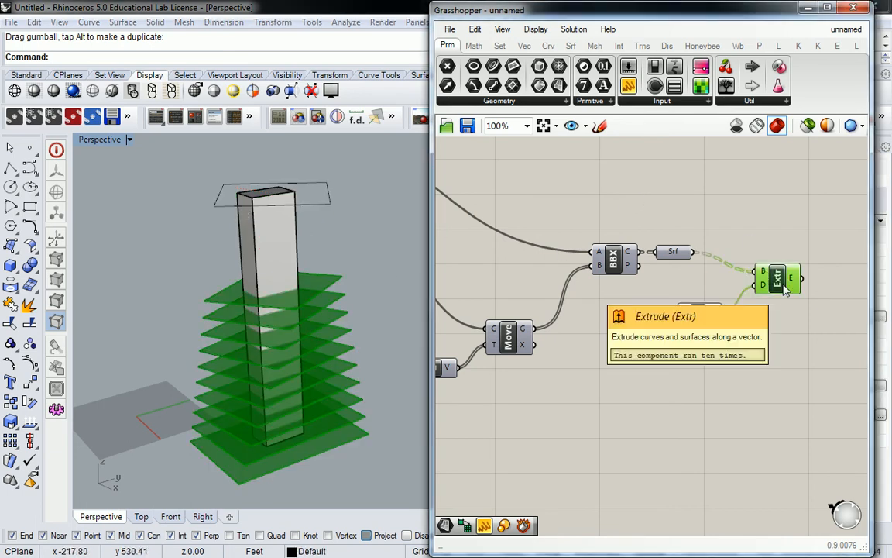
{"action": "right_click", "coordinate": [785, 286]}
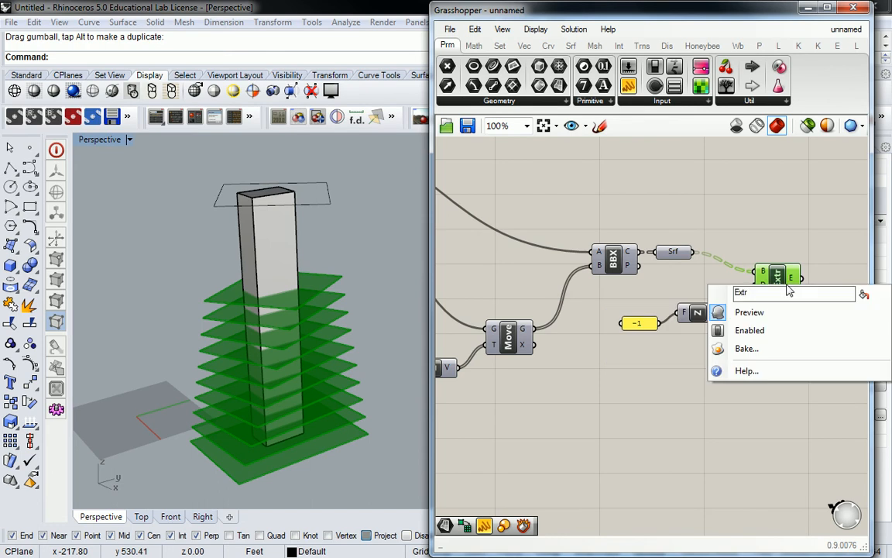
{"action": "left_click", "coordinate": [747, 349]}
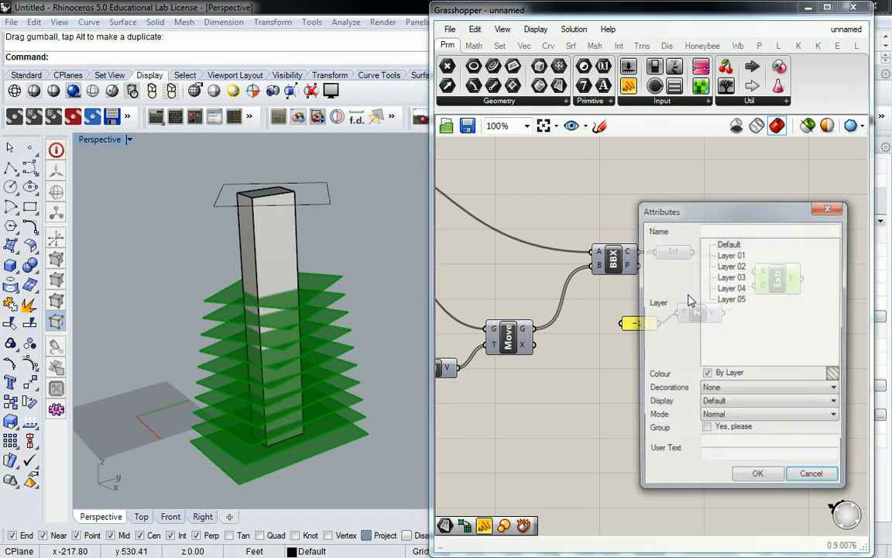
{"action": "left_click", "coordinate": [731, 254]}
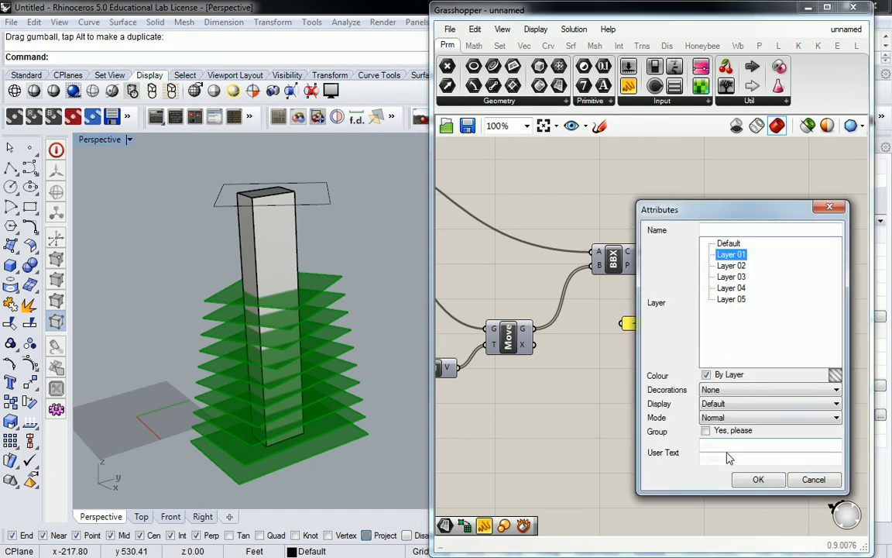
{"action": "left_click", "coordinate": [758, 480]}
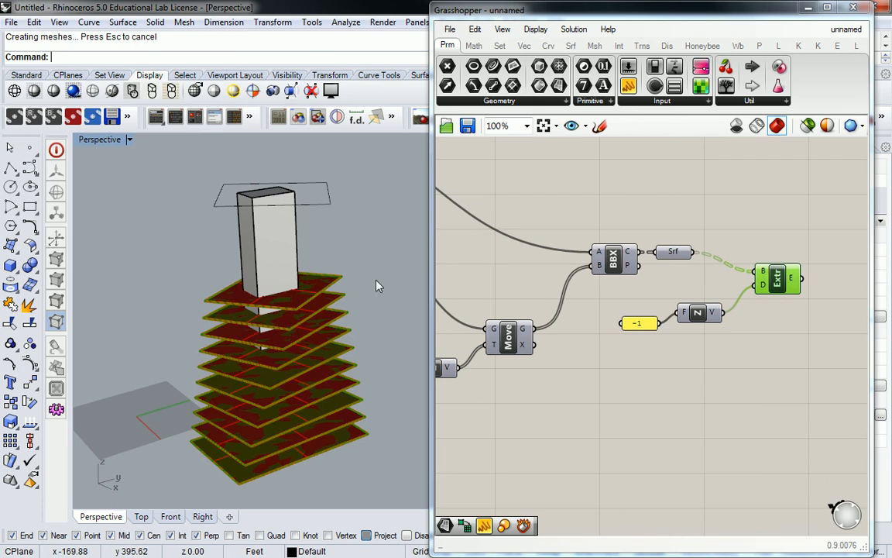
Copy the baked slabs together with the core and place the copy well away from the original along the Y axis
{"action": "left_click_drag", "start_coordinate": [377, 241], "coordinate": [194, 418]}
{"action": "scroll", "coordinate": [287, 325], "scroll_direction": "down", "scroll_amount": 5}
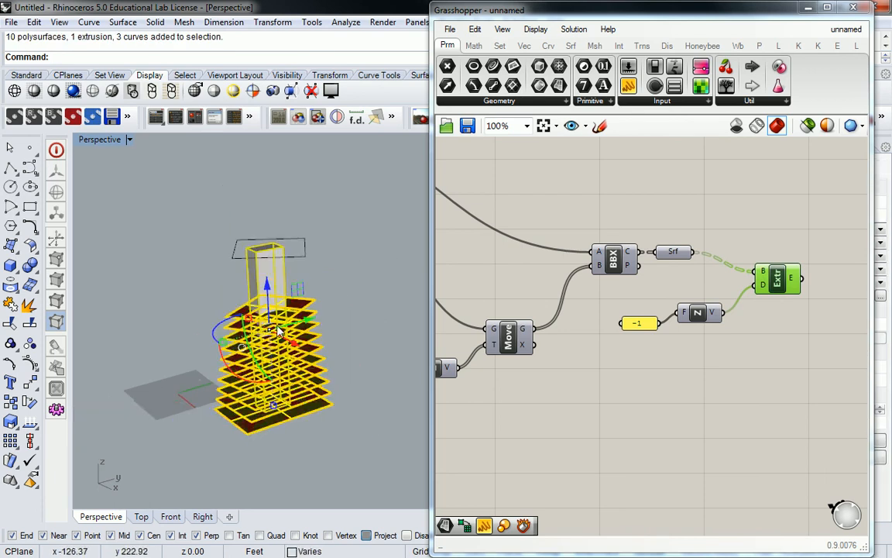
{"action": "left_click_drag", "start_coordinate": [317, 321], "coordinate": [401, 302]}
{"action": "right_click_drag", "start_coordinate": [400, 298], "coordinate": [290, 333], "text": "shift"}
{"action": "left_click_drag", "start_coordinate": [290, 333], "coordinate": [386, 308]}
{"action": "left_click", "coordinate": [369, 265]}
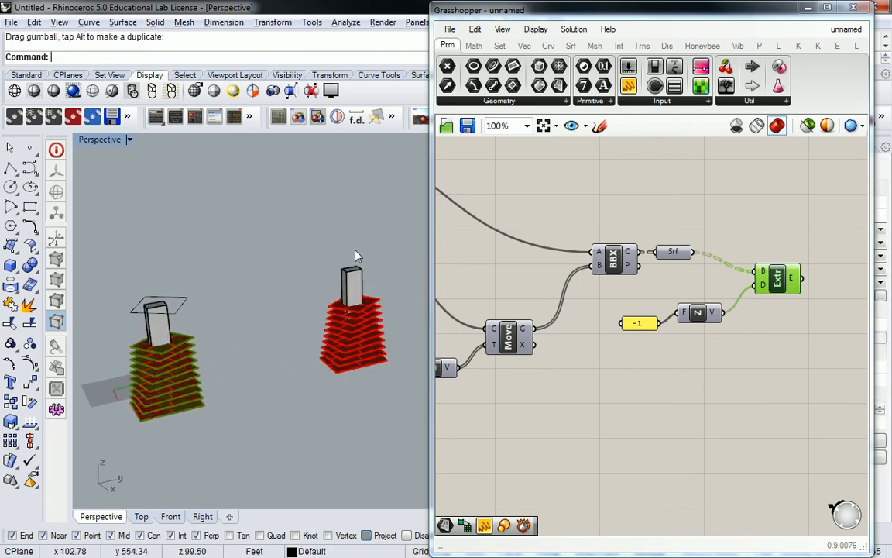
{"action": "scroll", "coordinate": [353, 316], "scroll_direction": "up", "scroll_amount": 5}
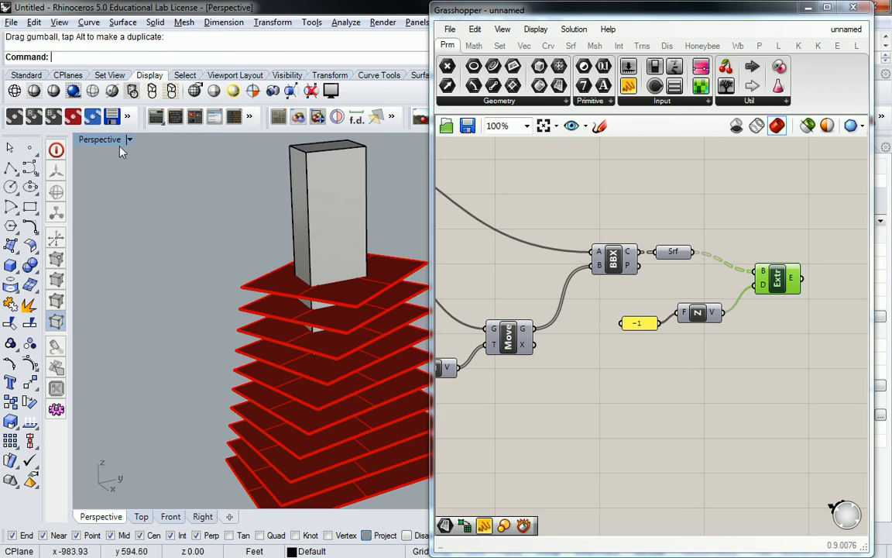
Create a vertical CutPlane through the middle of the copied tower, running parallel to the X axis in the top view
{"action": "double_click", "coordinate": [95, 133]}
{"action": "scroll", "coordinate": [256, 218], "scroll_direction": "down", "scroll_amount": 8}
{"action": "right_click_drag", "start_coordinate": [252, 217], "coordinate": [238, 293]}
{"action": "scroll", "coordinate": [236, 234], "scroll_direction": "up", "scroll_amount": 8}
{"action": "scroll", "coordinate": [239, 248], "scroll_direction": "down", "scroll_amount": 2}
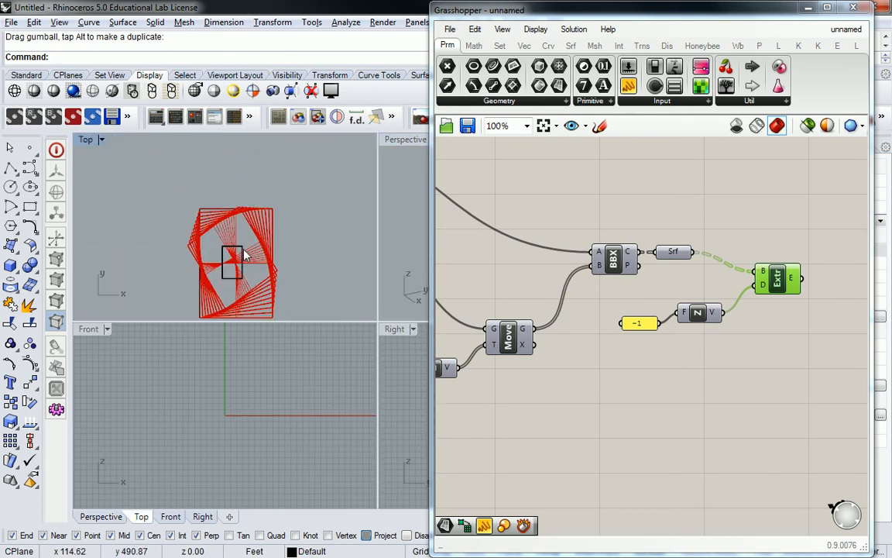
{"action": "key", "text": "BackSpace"}
{"action": "type", "text": "CutPlant"}
{"action": "key", "text": "Return"}
{"action": "type", "text": "CutPlane"}
{"action": "key", "text": "Return"}
{"action": "left_click_drag", "start_coordinate": [295, 153], "coordinate": [203, 273]}
{"action": "key", "text": "Return"}
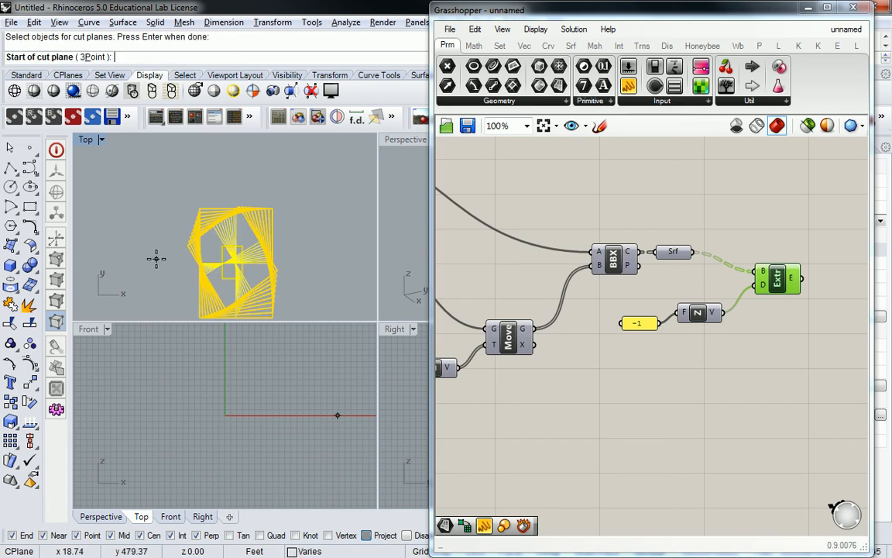
{"action": "left_click", "coordinate": [163, 265]}
{"action": "left_click", "coordinate": [338, 263]}
{"action": "key", "text": "Return"}
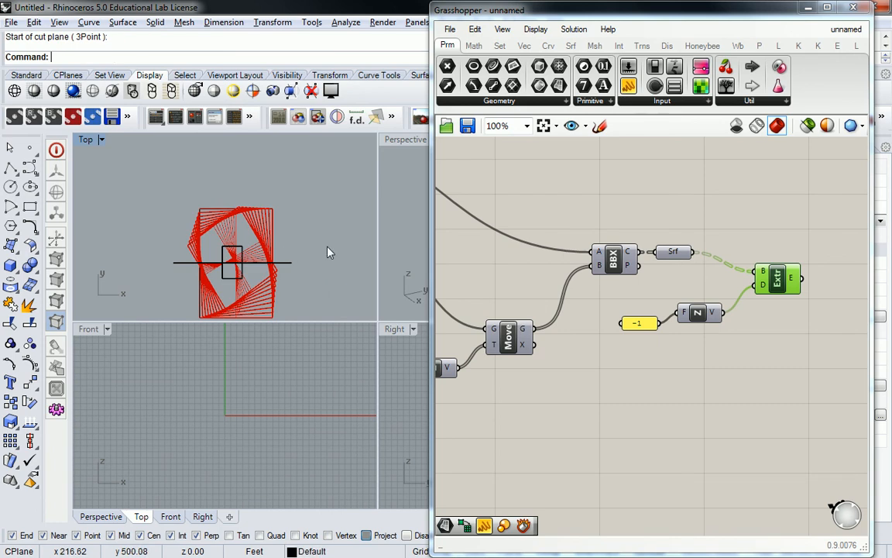
{"action": "double_click", "coordinate": [413, 140]}
{"action": "right_click_drag", "start_coordinate": [366, 200], "coordinate": [291, 209]}
{"action": "scroll", "coordinate": [257, 245], "scroll_direction": "down", "scroll_amount": 4}
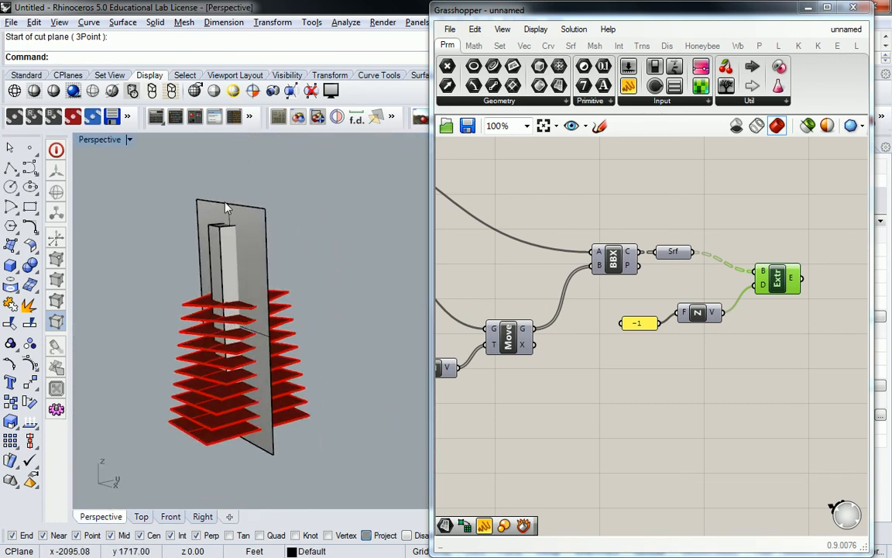
Create a Section through the copied slabs and core between the two ends of the cut plane in the top view
{"action": "double_click", "coordinate": [97, 140]}
{"action": "type", "text": "Section"}
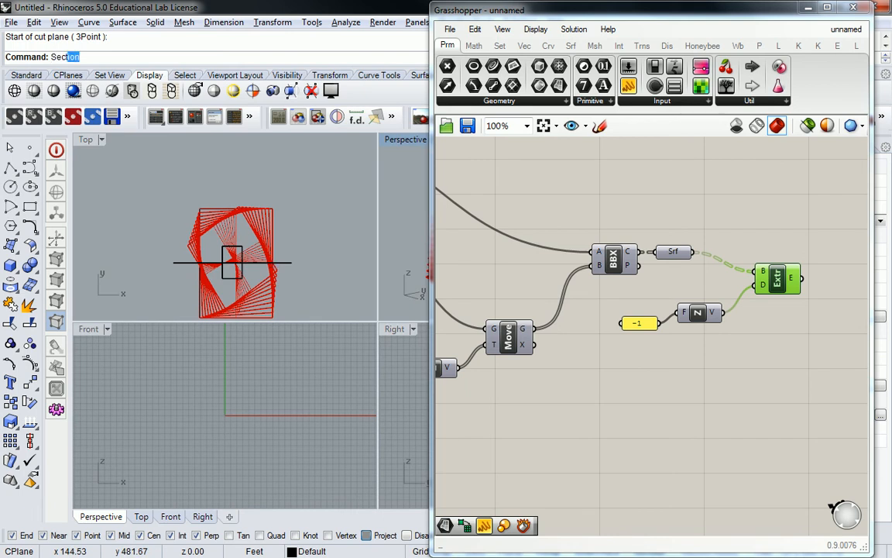
{"action": "key", "text": "Return"}
{"action": "left_click_drag", "start_coordinate": [306, 178], "coordinate": [183, 256]}
{"action": "key", "text": "Return"}
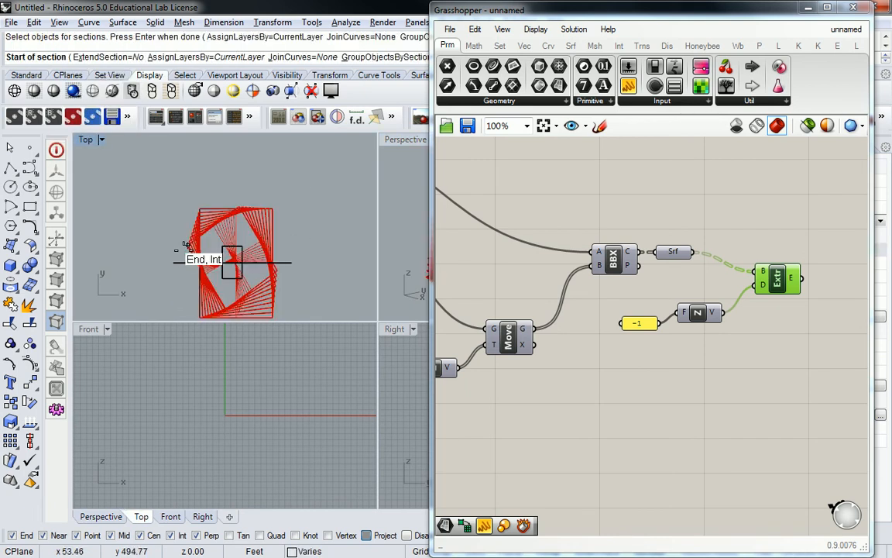
{"action": "left_click", "coordinate": [174, 262]}
{"action": "left_click", "coordinate": [292, 263]}
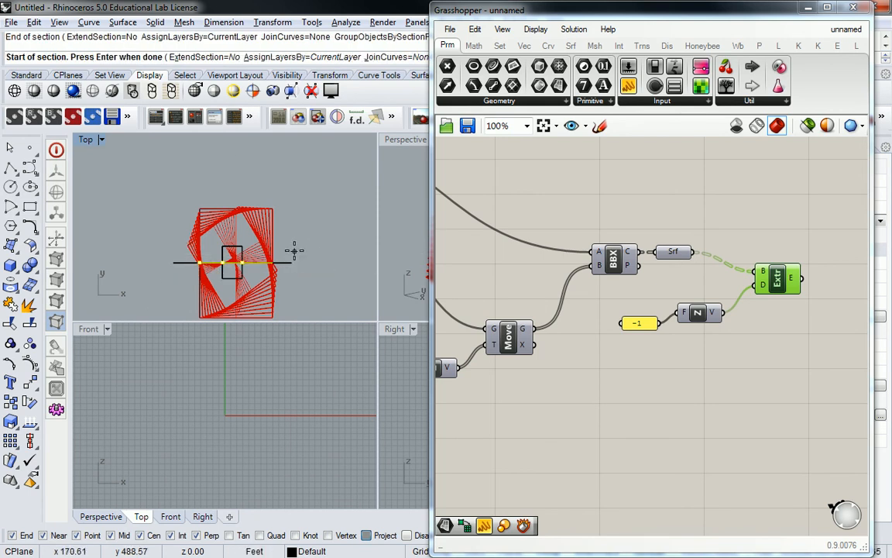
Check the section curves in the right and front views and finish the Section command
{"action": "double_click", "coordinate": [395, 329]}
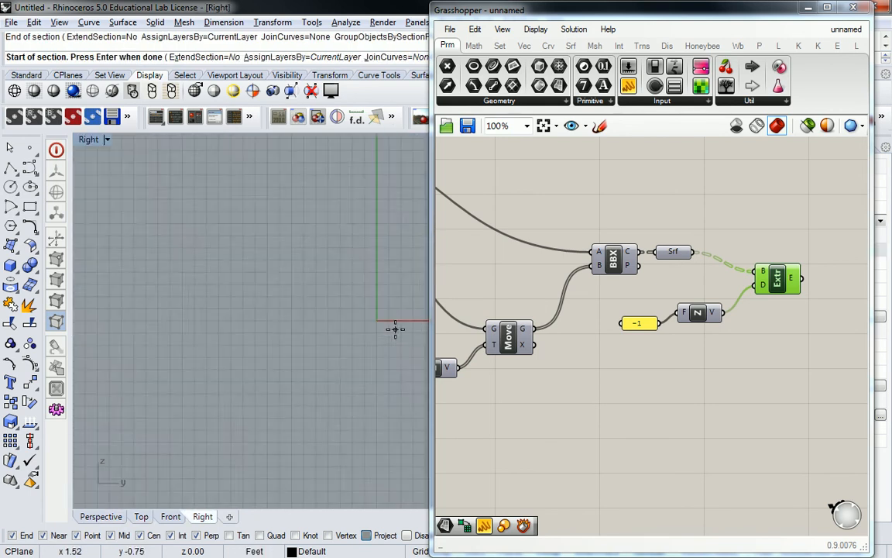
{"action": "scroll", "coordinate": [323, 339], "scroll_direction": "down", "scroll_amount": 8}
{"action": "right_click_drag", "start_coordinate": [330, 312], "coordinate": [293, 332]}
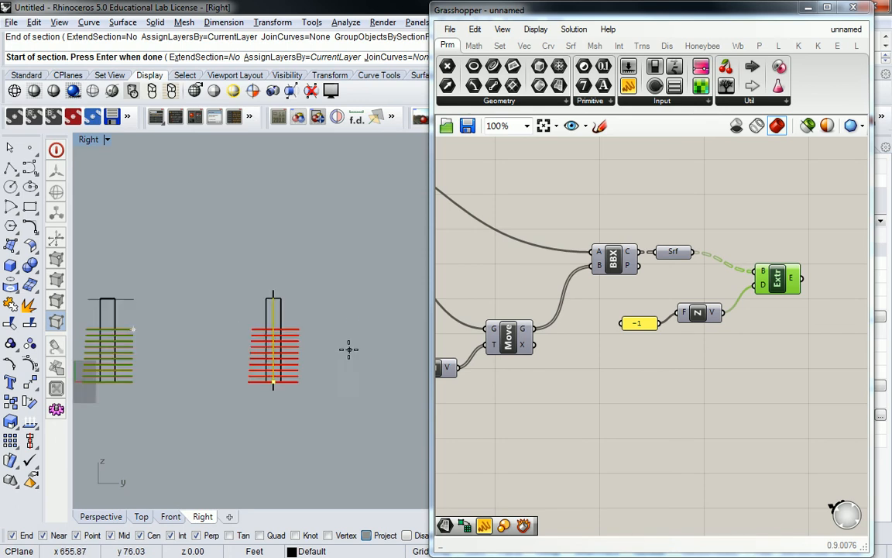
{"action": "scroll", "coordinate": [349, 348], "scroll_direction": "up", "scroll_amount": 6}
{"action": "double_click", "coordinate": [87, 140]}
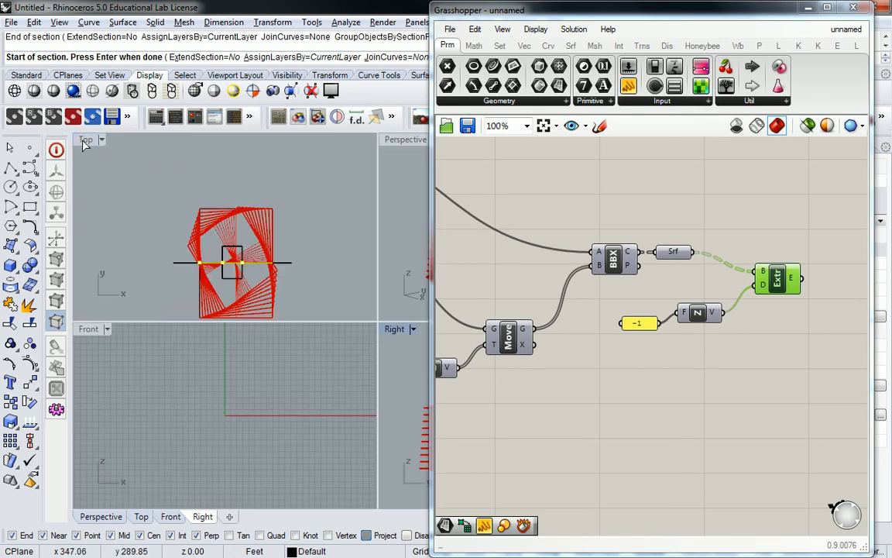
{"action": "left_click", "coordinate": [92, 333]}
{"action": "double_click", "coordinate": [89, 329]}
{"action": "scroll", "coordinate": [260, 352], "scroll_direction": "down", "scroll_amount": 6}
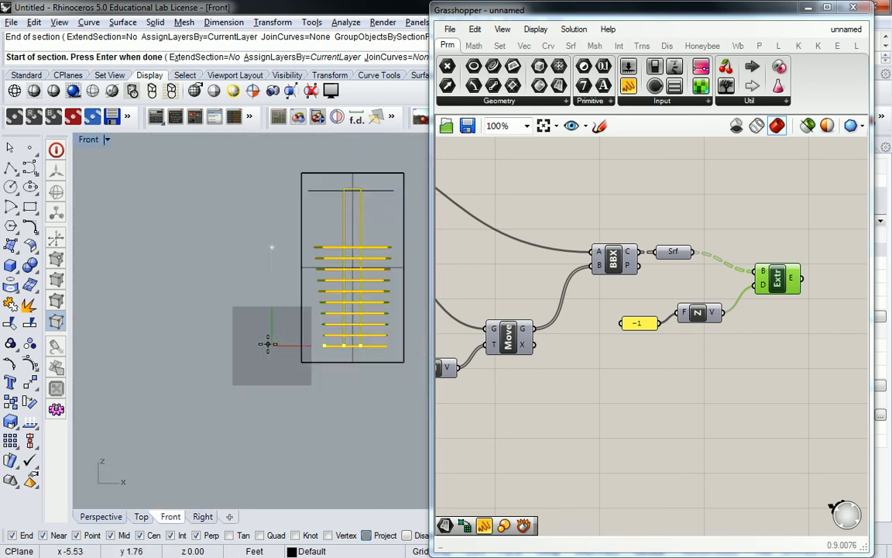
{"action": "scroll", "coordinate": [275, 302], "scroll_direction": "up", "scroll_amount": 3}
{"action": "key", "text": "Return"}
Move the section curves sideways clear of the tower in the front view and deselect them
{"action": "right_click_drag", "start_coordinate": [309, 299], "coordinate": [154, 328]}
{"action": "left_click_drag", "start_coordinate": [155, 329], "coordinate": [352, 326]}
{"action": "key", "text": "Escape"}
Trim away the slab section lines between the two vertical core lines, using the core lines as cutting objects
{"action": "scroll", "coordinate": [316, 308], "scroll_direction": "up", "scroll_amount": 14}
{"action": "scroll", "coordinate": [321, 313], "scroll_direction": "down", "scroll_amount": 2}
{"action": "right_click_drag", "start_coordinate": [358, 303], "coordinate": [295, 220]}
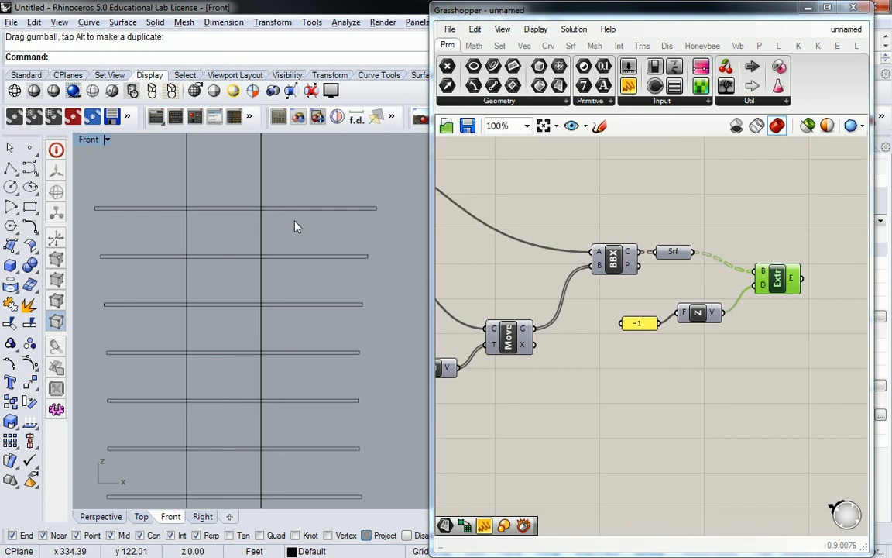
{"action": "type", "text": "trim"}
{"action": "key", "text": "Return"}
{"action": "scroll", "coordinate": [253, 224], "scroll_direction": "down", "scroll_amount": 6}
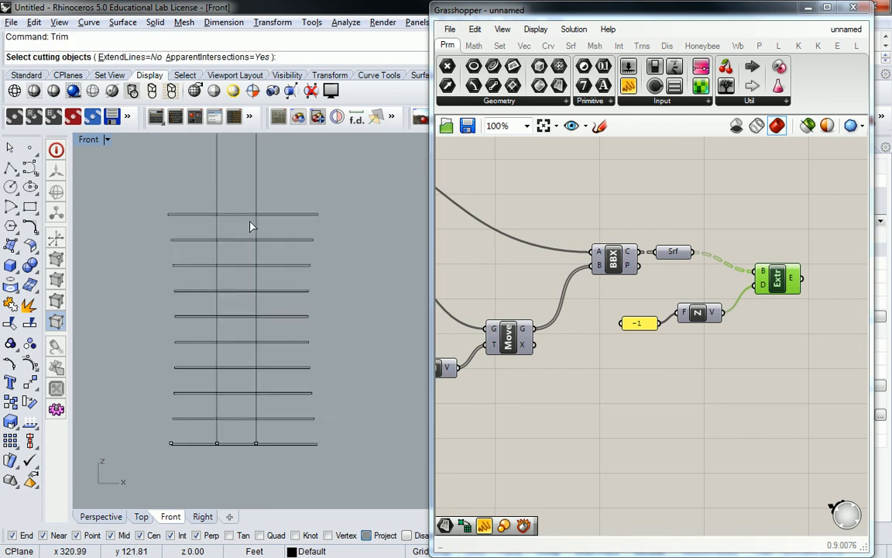
{"action": "left_click_drag", "start_coordinate": [282, 183], "coordinate": [216, 203]}
{"action": "right_click", "coordinate": [217, 203]}
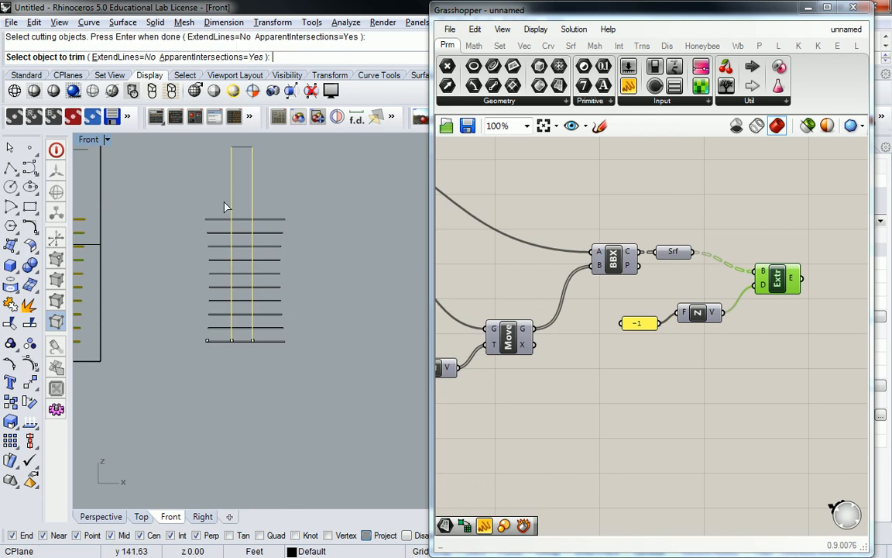
{"action": "scroll", "coordinate": [254, 209], "scroll_direction": "up", "scroll_amount": 6}
{"action": "left_click_drag", "start_coordinate": [214, 500], "coordinate": [209, 497]}
{"action": "scroll", "coordinate": [240, 372], "scroll_direction": "down", "scroll_amount": 5}
{"action": "scroll", "coordinate": [232, 413], "scroll_direction": "up", "scroll_amount": 10}
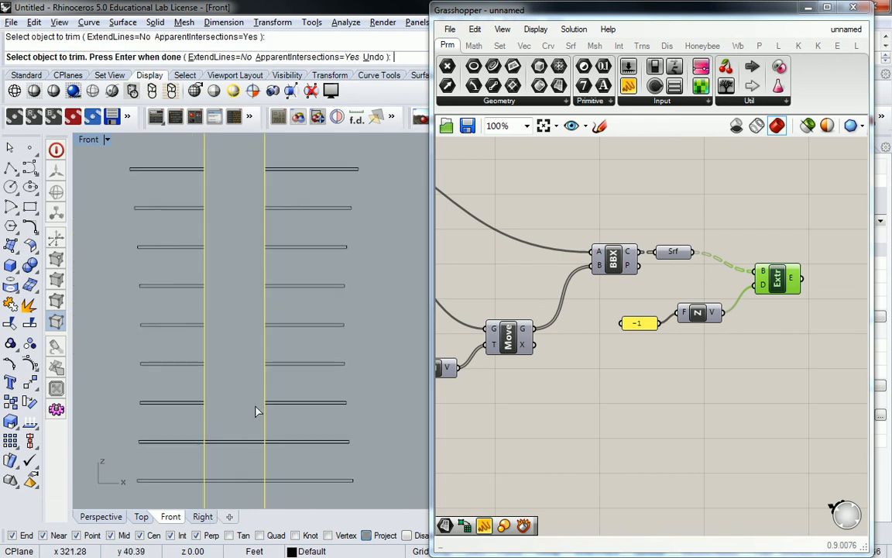
{"action": "left_click_drag", "start_coordinate": [256, 407], "coordinate": [237, 490]}
{"action": "scroll", "coordinate": [237, 313], "scroll_direction": "down", "scroll_amount": 6}
{"action": "key", "text": "Return"}
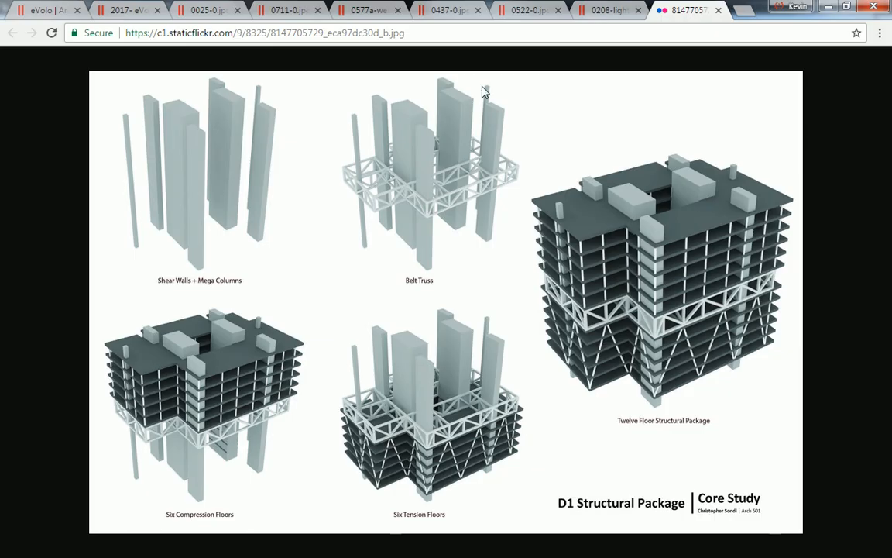
Switch to the browser to view the 0711-0.jpg tower image, and return to Rhino's Perspective view of the tower
{"action": "left_click", "coordinate": [252, 11]}
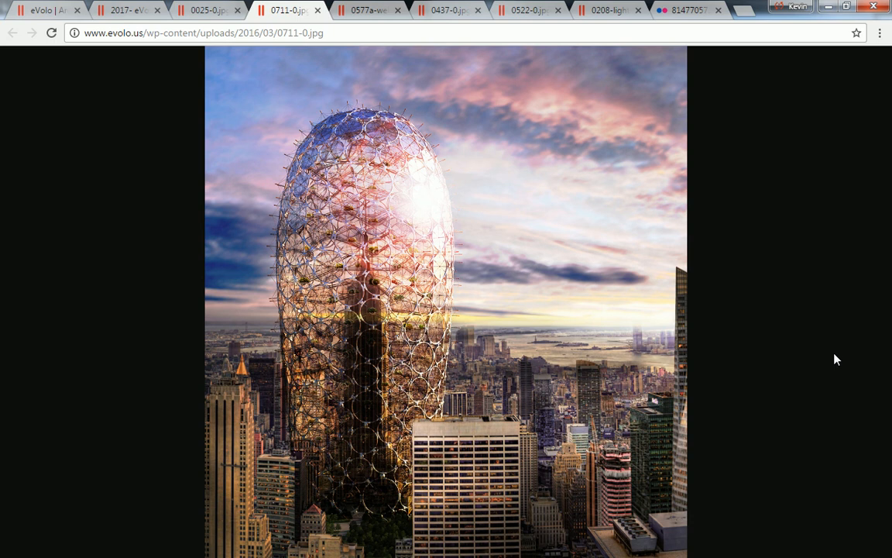
{"action": "left_click_drag", "start_coordinate": [759, 11], "coordinate": [891, 154]}
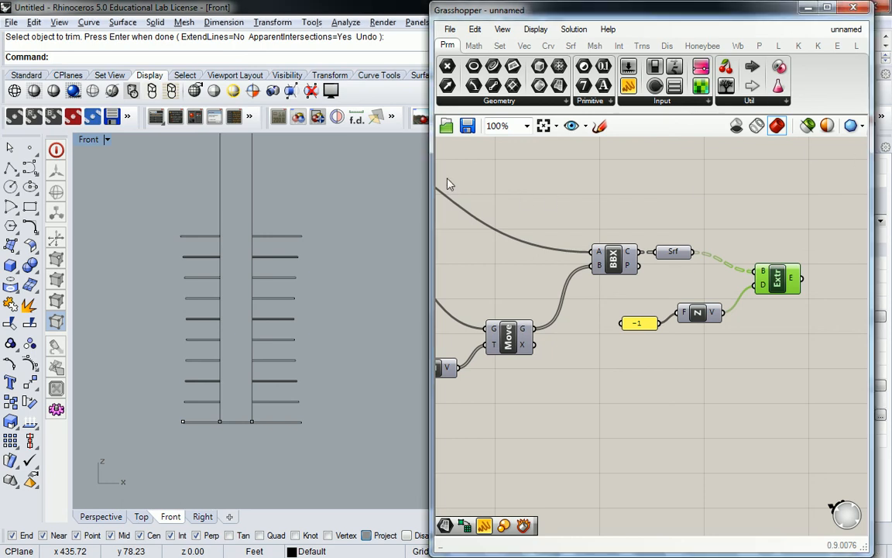
{"action": "double_click", "coordinate": [89, 139]}
{"action": "double_click", "coordinate": [387, 137]}
{"action": "scroll", "coordinate": [284, 246], "scroll_direction": "up", "scroll_amount": 5}
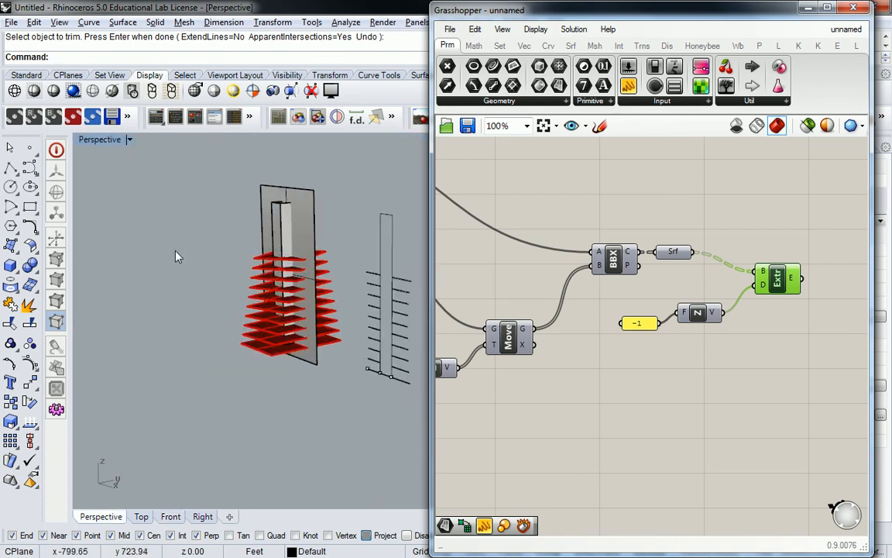
Delete the baked floor slabs around the core in the perspective view
{"action": "right_click_drag", "start_coordinate": [216, 244], "coordinate": [203, 219]}
{"action": "scroll", "coordinate": [203, 225], "scroll_direction": "up", "scroll_amount": 4}
{"action": "left_click_drag", "start_coordinate": [223, 439], "coordinate": [244, 423]}
{"action": "right_click_drag", "start_coordinate": [245, 423], "coordinate": [336, 364]}
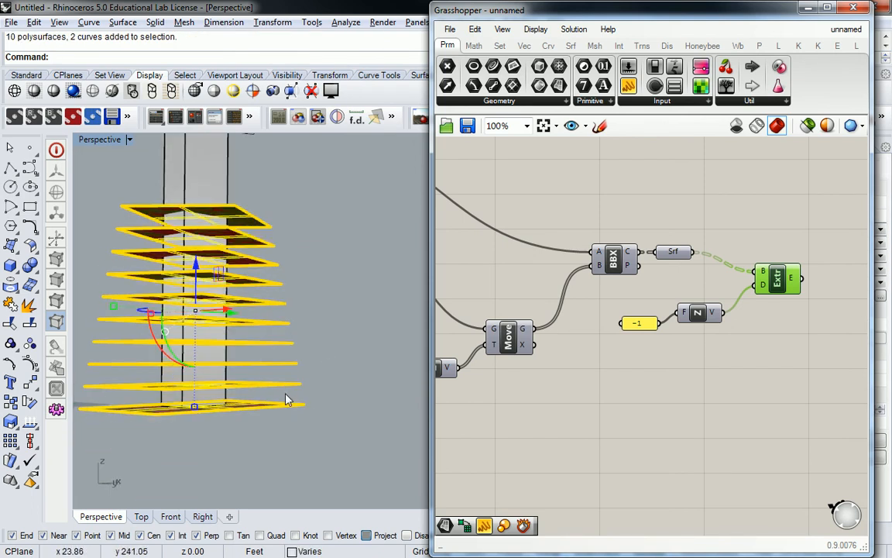
{"action": "key", "text": "Delete"}
Undo the slab deletion, the trim and the earlier Rhino edits back through the Grasshopper bake
{"action": "right_click_drag", "start_coordinate": [294, 388], "coordinate": [324, 313]}
{"action": "key", "text": "ctrl+z"}
{"action": "key", "text": "ctrl+z"}
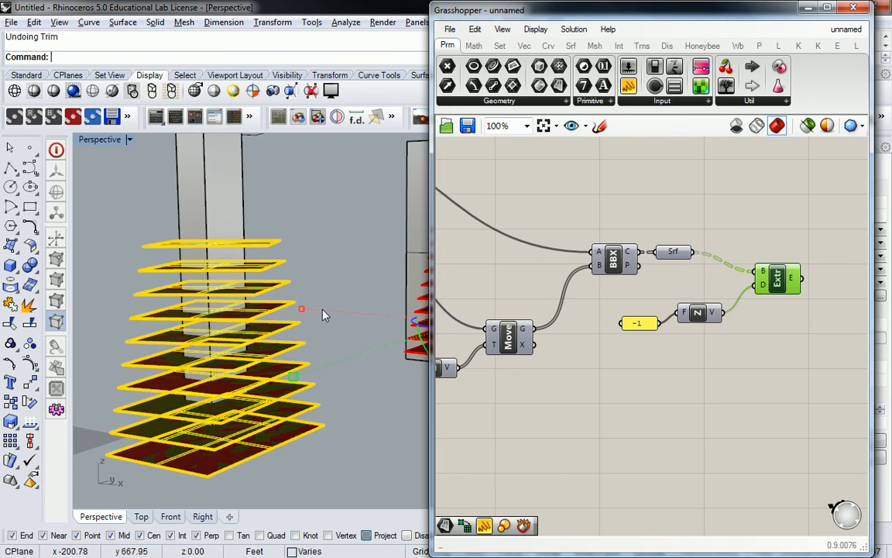
{"action": "key", "text": "ctrl+z"}
{"action": "key", "text": "ctrl+z"}
Add a Solid Difference component to the Grasshopper canvas above and beyond the slab Extrude component
{"action": "left_click", "coordinate": [718, 172]}
{"action": "right_click_drag", "start_coordinate": [719, 172], "coordinate": [681, 242]}
{"action": "right_click_drag", "start_coordinate": [734, 265], "coordinate": [698, 286]}
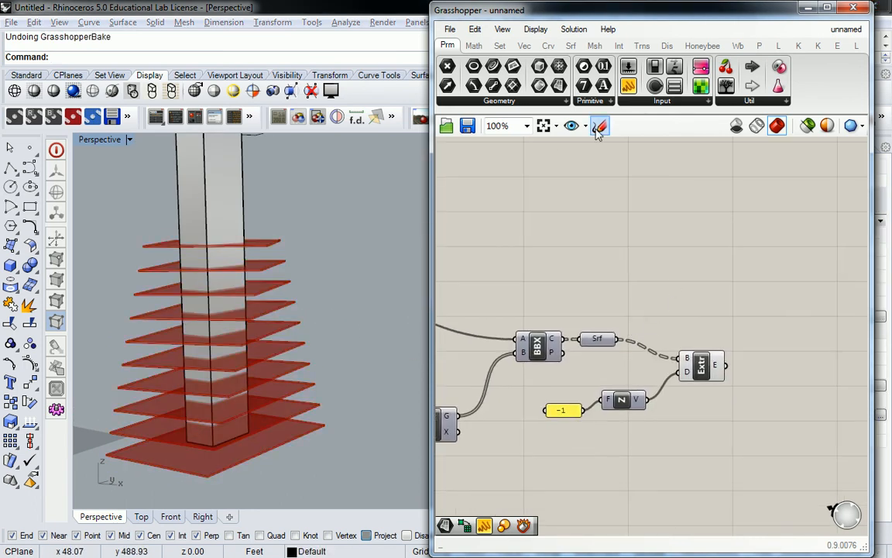
{"action": "left_click", "coordinate": [618, 45]}
{"action": "left_click", "coordinate": [703, 101]}
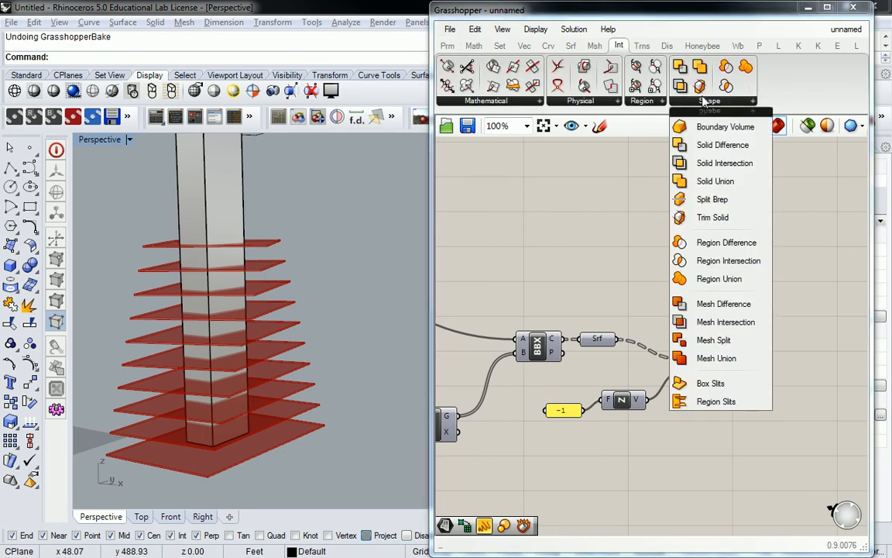
{"action": "left_click", "coordinate": [705, 147]}
{"action": "left_click", "coordinate": [725, 268]}
{"action": "scroll", "coordinate": [727, 268], "scroll_direction": "down", "scroll_amount": 3}
{"action": "scroll", "coordinate": [725, 268], "scroll_direction": "up", "scroll_amount": 1}
{"action": "right_click_drag", "start_coordinate": [681, 272], "coordinate": [749, 251]}
{"action": "left_click_drag", "start_coordinate": [790, 246], "coordinate": [835, 252]}
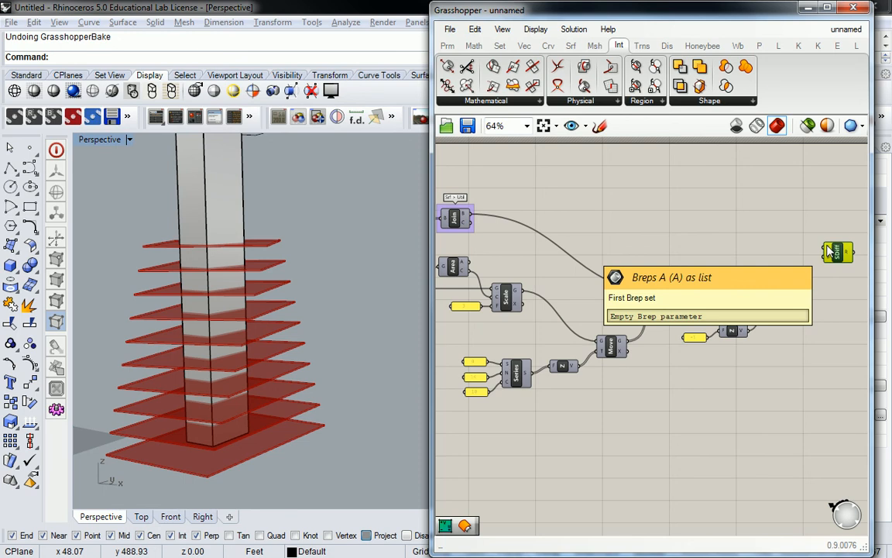
Connect the Extrude output to Solid Difference input A and the Join output to input B
{"action": "left_click", "coordinate": [740, 223]}
{"action": "left_click", "coordinate": [783, 308]}
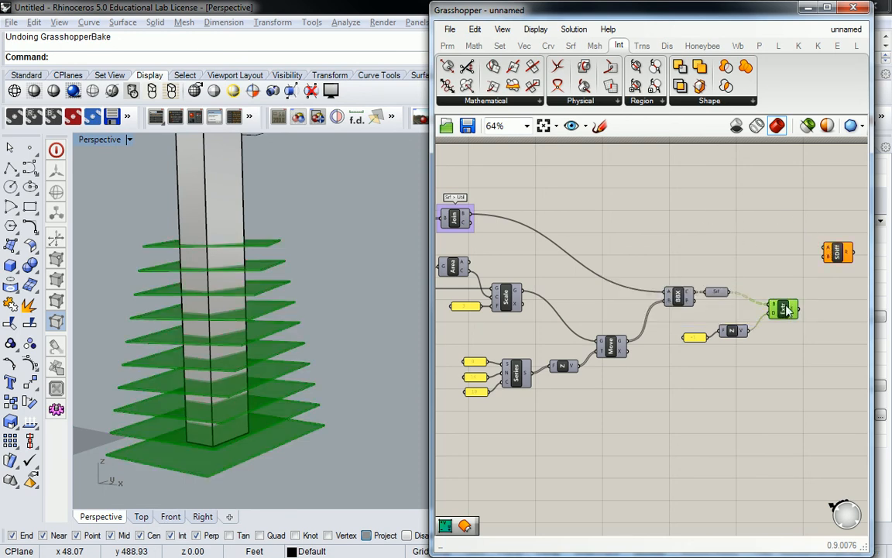
{"action": "left_click_drag", "start_coordinate": [799, 309], "coordinate": [826, 247]}
{"action": "left_click_drag", "start_coordinate": [470, 214], "coordinate": [826, 262]}
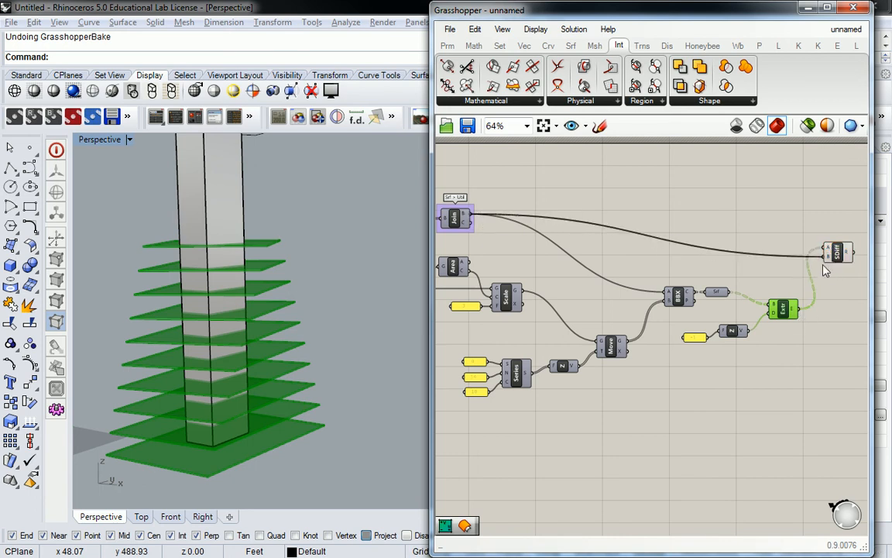
{"action": "left_click", "coordinate": [812, 232]}
{"action": "right_click_drag", "start_coordinate": [811, 231], "coordinate": [721, 235]}
Flatten the Extrude component's E output and check the Solid Difference result on the tower
{"action": "left_click", "coordinate": [745, 254]}
{"action": "left_click", "coordinate": [647, 256]}
{"action": "left_click", "coordinate": [689, 311]}
{"action": "right_click", "coordinate": [689, 312]}
{"action": "left_click", "coordinate": [707, 338]}
{"action": "right_click", "coordinate": [701, 312]}
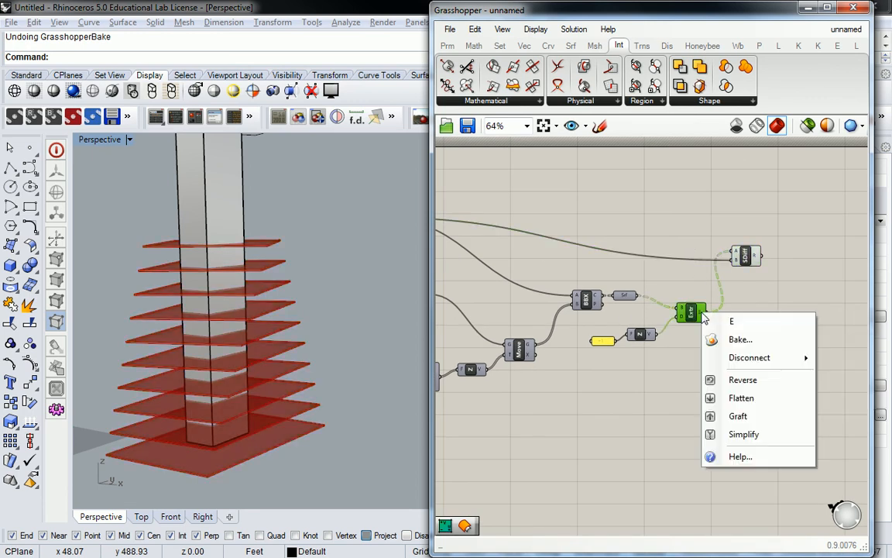
{"action": "left_click", "coordinate": [742, 398]}
{"action": "mouse_move", "coordinate": [645, 236]}
{"action": "right_mouse_down"}
{"action": "mouse_move", "coordinate": [752, 241]}
{"action": "mouse_move", "coordinate": [643, 247]}
{"action": "right_mouse_up"}
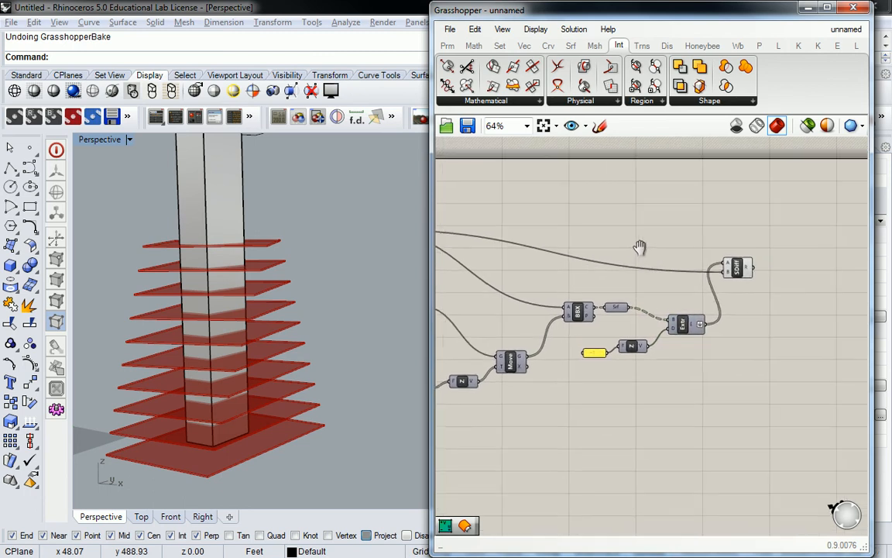
{"action": "scroll", "coordinate": [714, 309], "scroll_direction": "up", "scroll_amount": 2}
{"action": "left_click", "coordinate": [744, 244]}
{"action": "right_click_drag", "start_coordinate": [255, 248], "coordinate": [258, 275]}
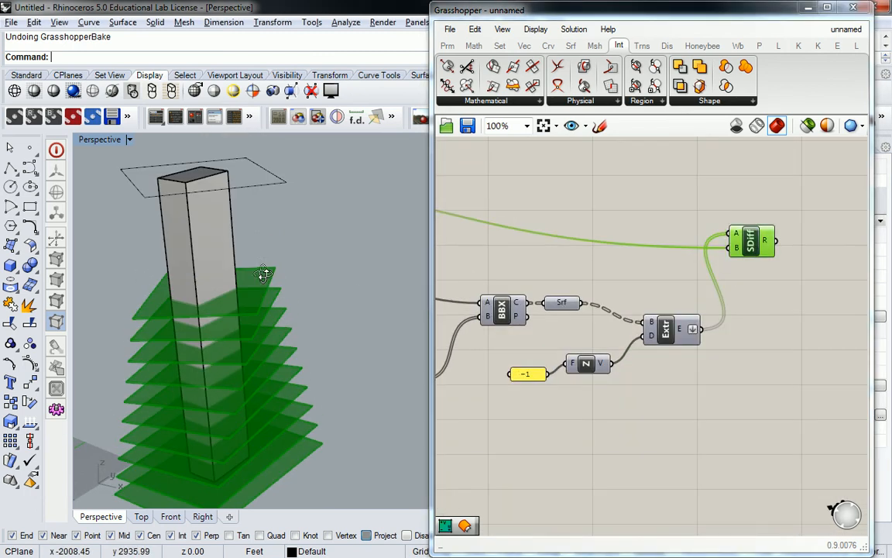
Make Layer 01 the current layer and hide the Default layer, moving the Grasshopper window aside and back
{"action": "left_click_drag", "start_coordinate": [631, 10], "coordinate": [640, 233]}
{"action": "left_click", "coordinate": [769, 146]}
{"action": "left_click", "coordinate": [751, 203]}
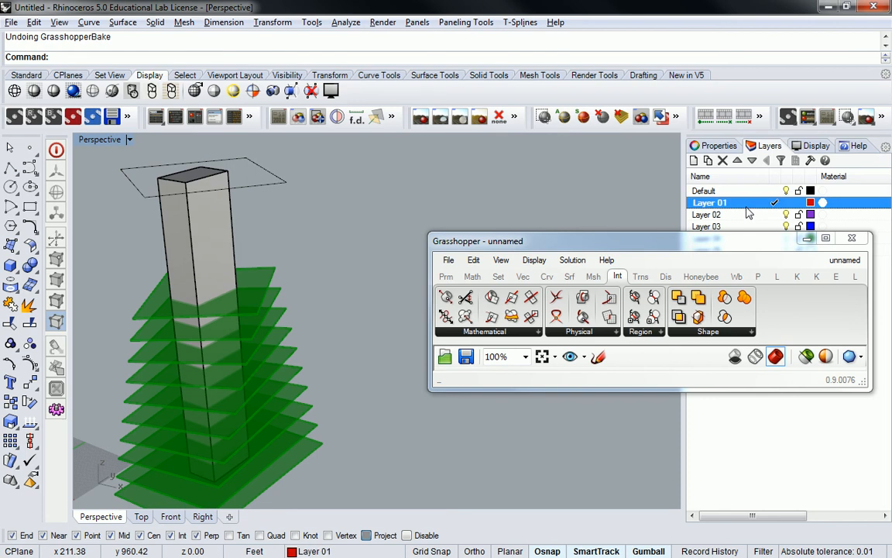
{"action": "left_click", "coordinate": [774, 203]}
{"action": "left_click", "coordinate": [786, 190]}
{"action": "left_click_drag", "start_coordinate": [686, 236], "coordinate": [686, 9]}
{"action": "left_click_drag", "start_coordinate": [707, 390], "coordinate": [706, 528]}
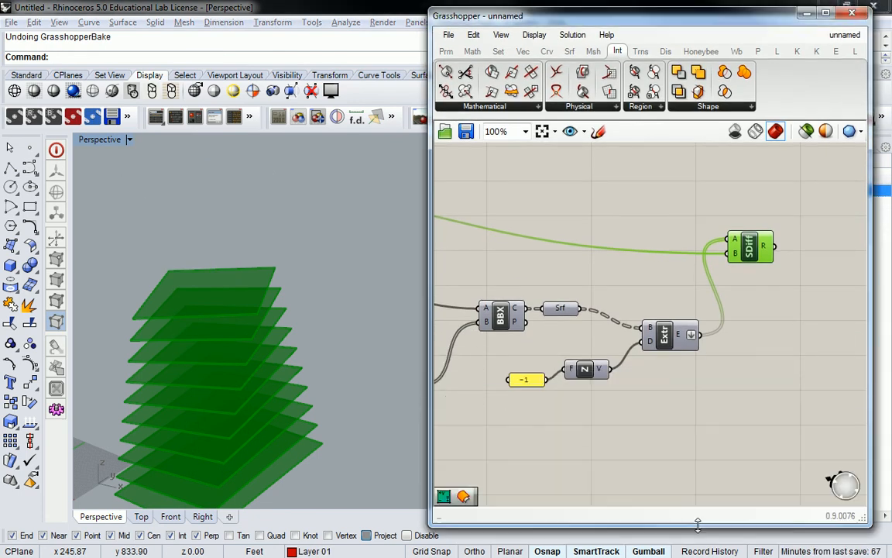
Undo the Extrude output's flattening, the Join connection to Solid Difference and the hiding of the Default layer
{"action": "scroll", "coordinate": [747, 379], "scroll_direction": "down", "scroll_amount": 5}
{"action": "scroll", "coordinate": [736, 337], "scroll_direction": "up", "scroll_amount": 3}
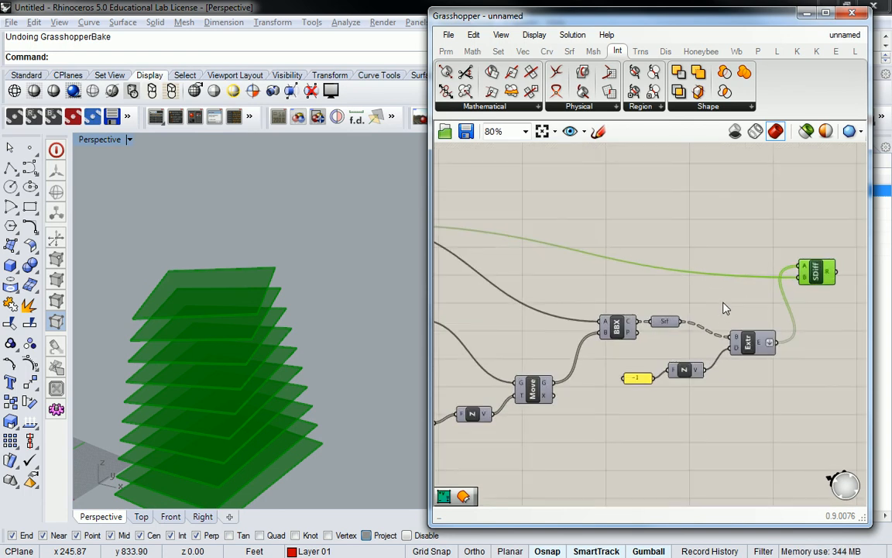
{"action": "left_click", "coordinate": [728, 306]}
{"action": "scroll", "coordinate": [737, 304], "scroll_direction": "down", "scroll_amount": 3}
{"action": "scroll", "coordinate": [738, 304], "scroll_direction": "up", "scroll_amount": 1}
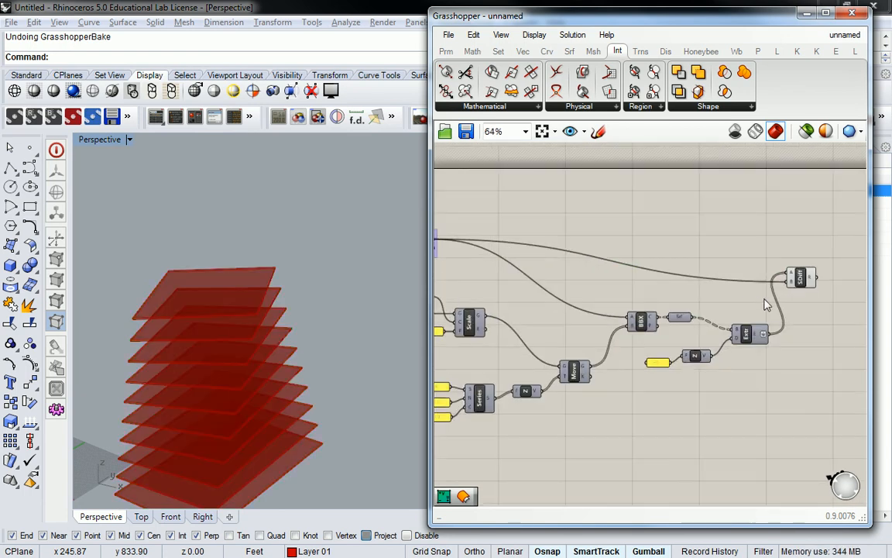
{"action": "mouse_move", "coordinate": [796, 286]}
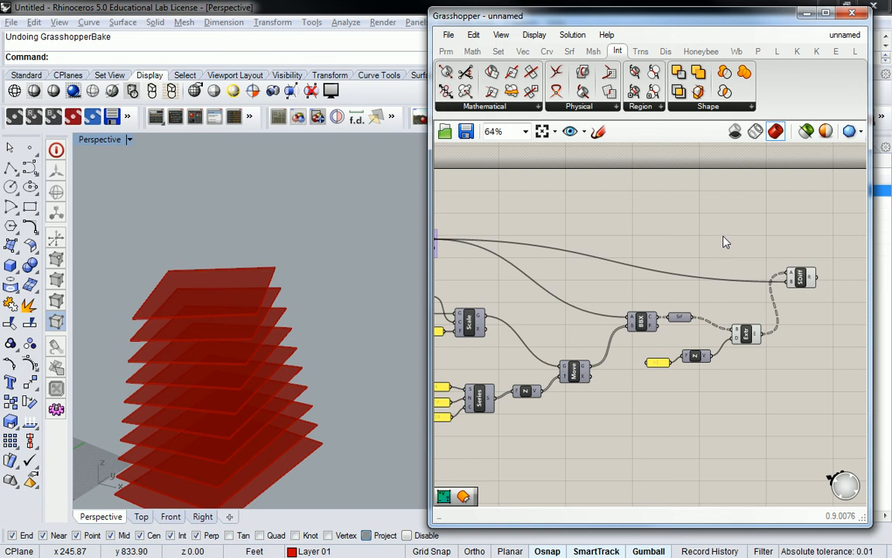
{"action": "key", "text": "ctrl+z"}
{"action": "left_click", "coordinate": [324, 213]}
{"action": "key", "text": "ctrl+z"}
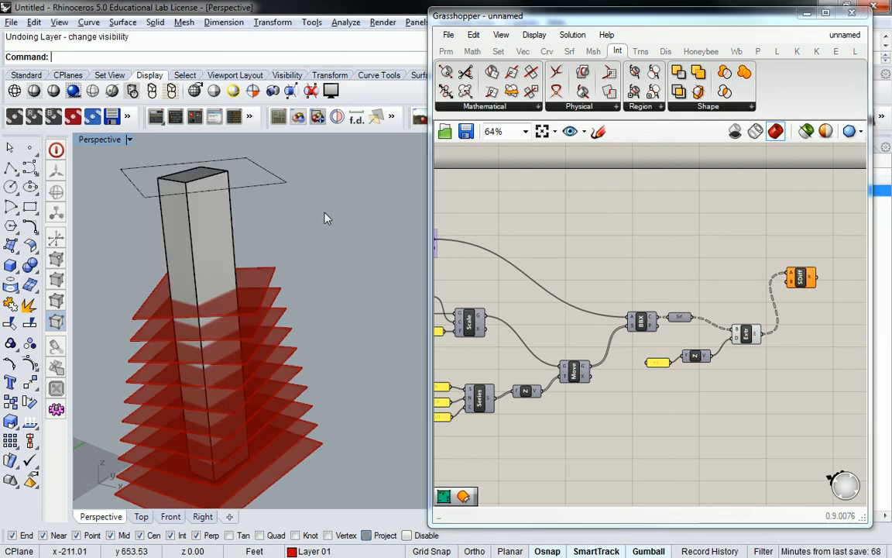
{"action": "left_click", "coordinate": [734, 220]}
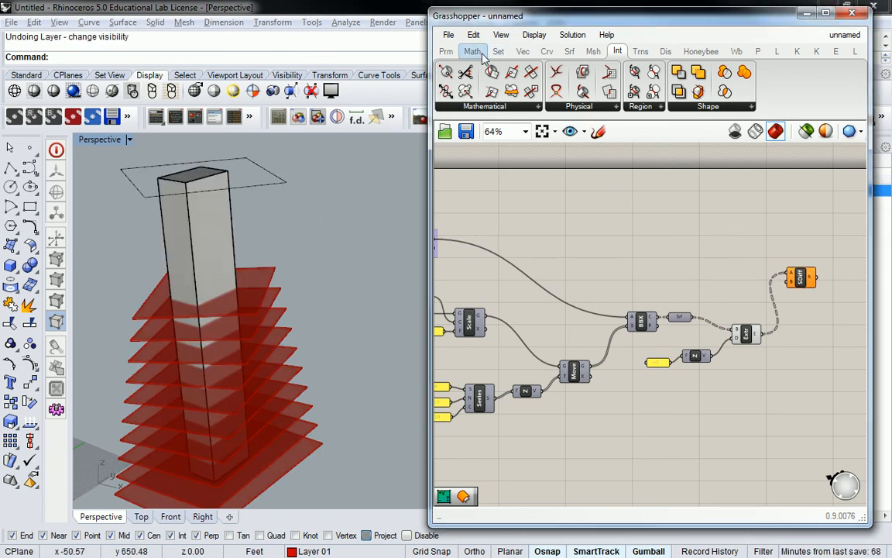
Add a Brep parameter referencing the tower core and connect it to Solid Difference input B
{"action": "left_click", "coordinate": [446, 51]}
{"action": "left_click_drag", "start_coordinate": [627, 91], "coordinate": [696, 240]}
{"action": "right_click", "coordinate": [696, 241]}
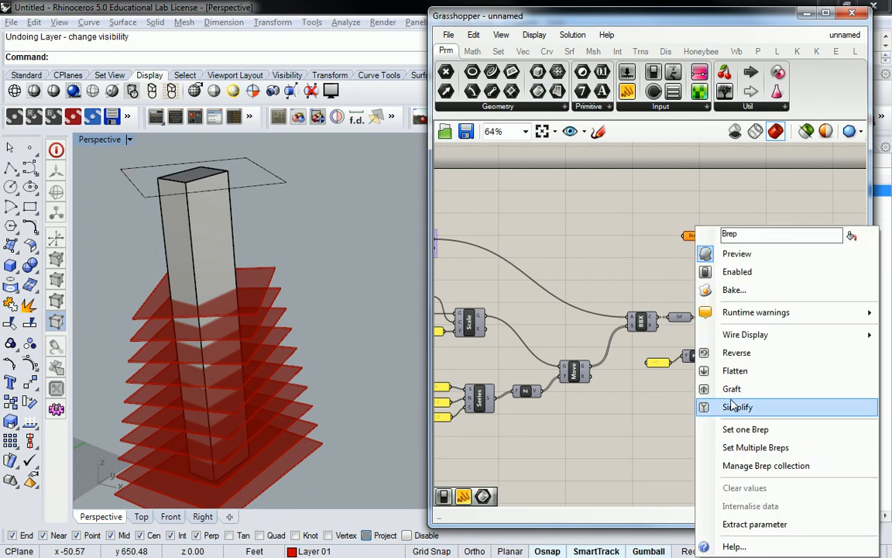
{"action": "left_click", "coordinate": [724, 428]}
{"action": "left_click", "coordinate": [207, 217]}
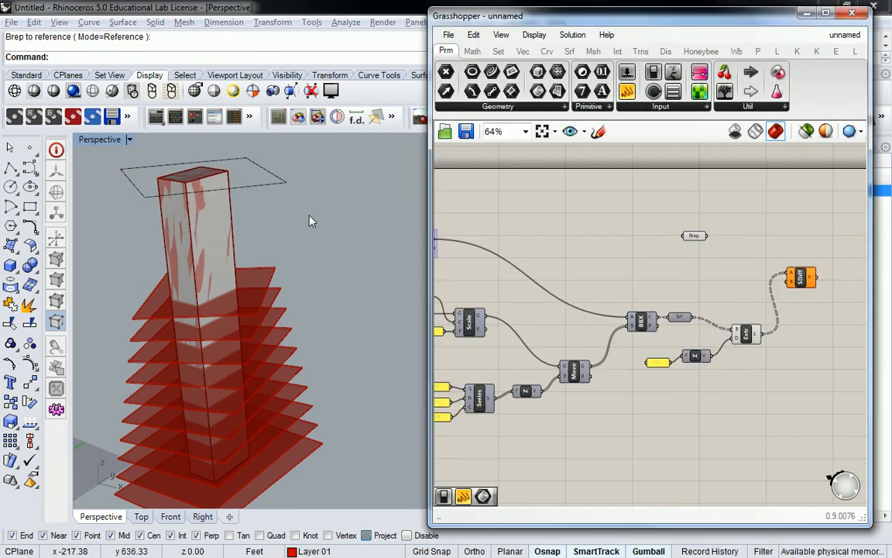
{"action": "left_click_drag", "start_coordinate": [706, 236], "coordinate": [786, 275]}
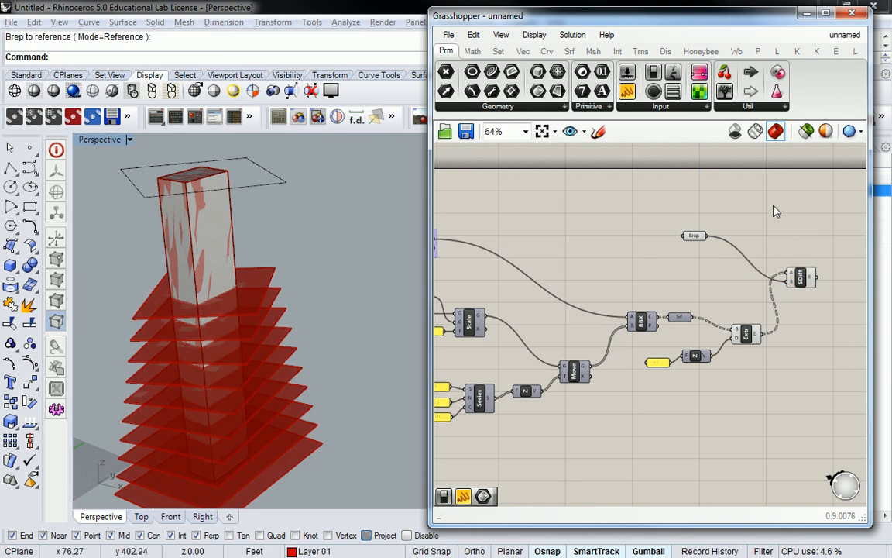
Hide the Default layer and turn off the preview of the core's Brep parameter
{"action": "left_click_drag", "start_coordinate": [677, 12], "coordinate": [751, 284]}
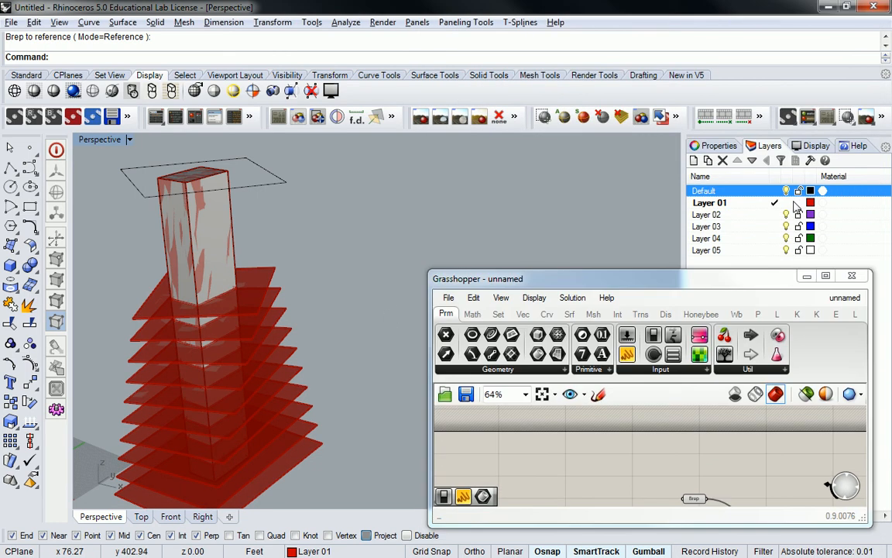
{"action": "right_click_drag", "start_coordinate": [224, 279], "coordinate": [271, 282]}
{"action": "left_click_drag", "start_coordinate": [727, 463], "coordinate": [672, 506]}
{"action": "middle_click", "coordinate": [692, 493]}
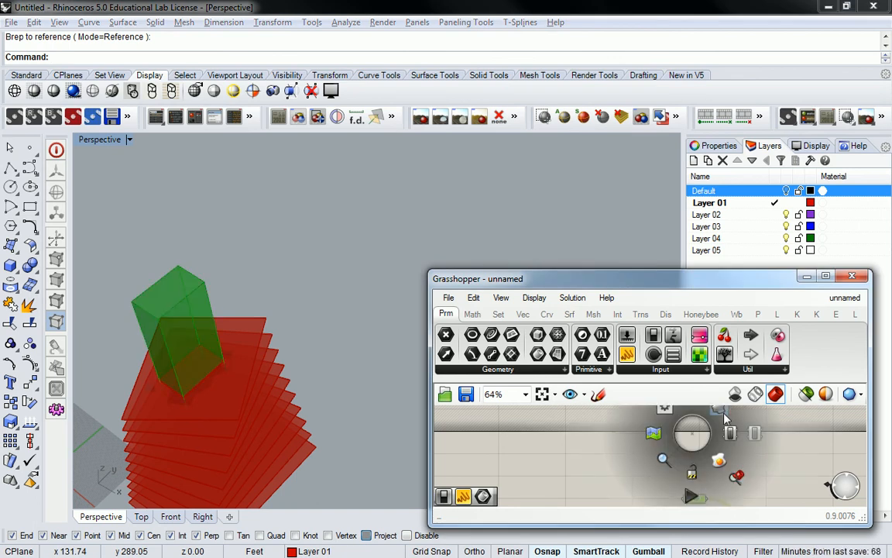
{"action": "scroll", "coordinate": [725, 414], "scroll_direction": "down", "scroll_amount": 1}
{"action": "left_click_drag", "start_coordinate": [736, 270], "coordinate": [728, 151]}
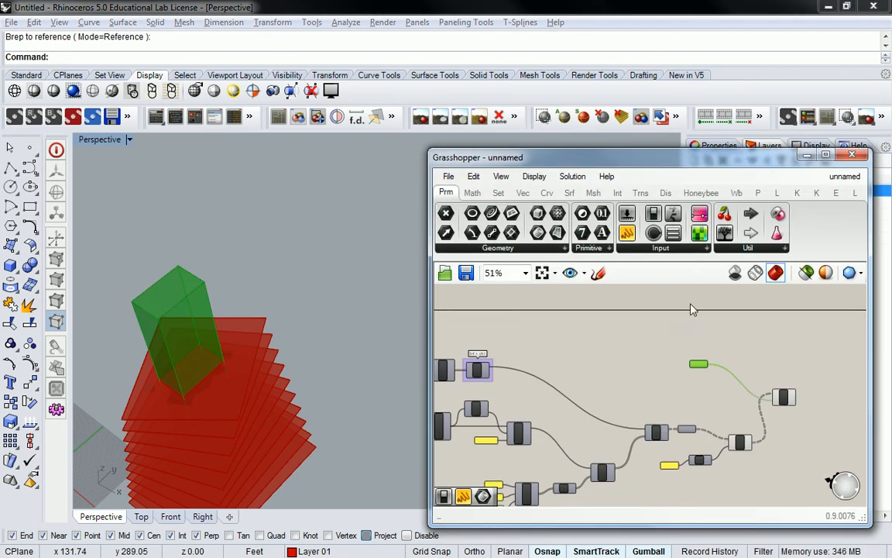
{"action": "middle_click", "coordinate": [637, 332]}
{"action": "left_click", "coordinate": [676, 285]}
{"action": "right_click_drag", "start_coordinate": [278, 301], "coordinate": [368, 311]}
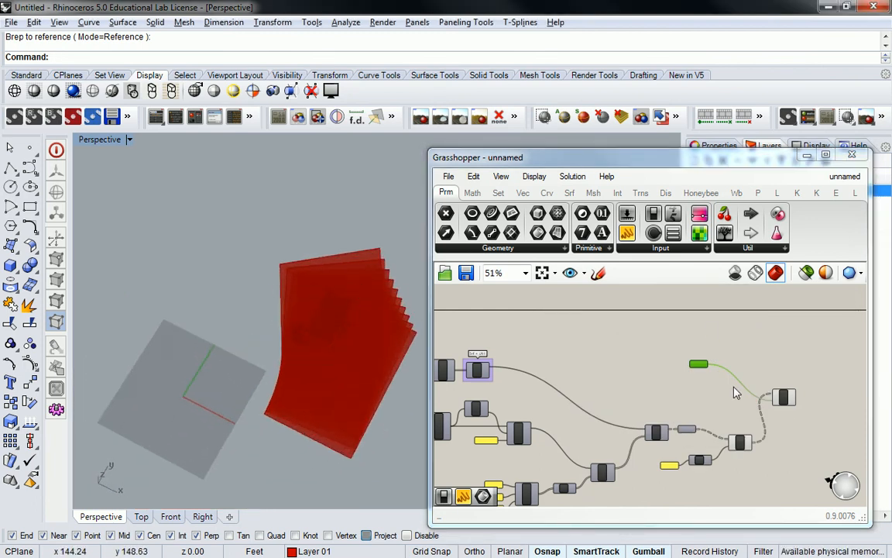
Flatten input A of the Solid Difference component
{"action": "left_click", "coordinate": [786, 398]}
{"action": "scroll", "coordinate": [788, 398], "scroll_direction": "up", "scroll_amount": 3}
{"action": "right_click", "coordinate": [786, 397]}
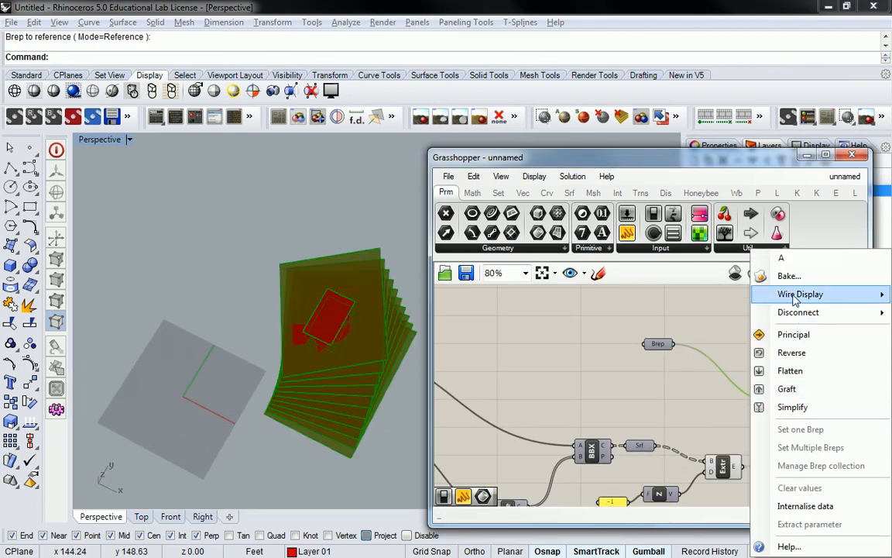
{"action": "left_click", "coordinate": [790, 370]}
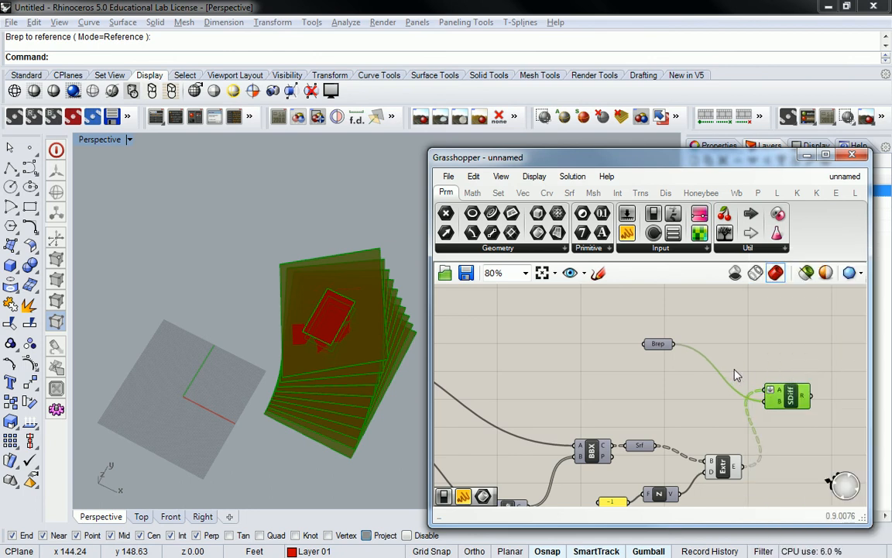
{"action": "right_click_drag", "start_coordinate": [768, 377], "coordinate": [741, 362]}
{"action": "scroll", "coordinate": [742, 363], "scroll_direction": "up", "scroll_amount": 2}
{"action": "scroll", "coordinate": [743, 363], "scroll_direction": "down", "scroll_amount": 2}
Turn off the Extrude component's preview and inspect the core openings cut through the slabs
{"action": "left_click", "coordinate": [697, 447]}
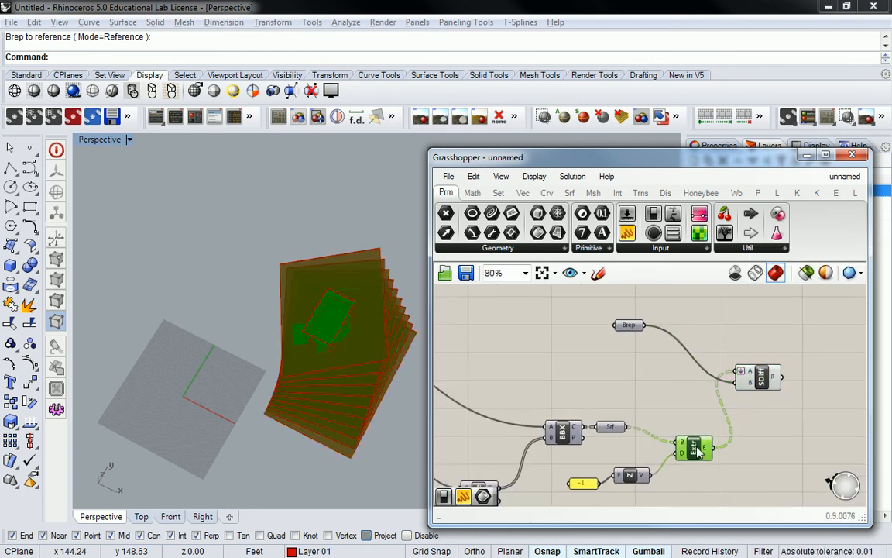
{"action": "right_click", "coordinate": [697, 448]}
{"action": "left_click", "coordinate": [736, 472]}
{"action": "right_click_drag", "start_coordinate": [313, 347], "coordinate": [298, 332]}
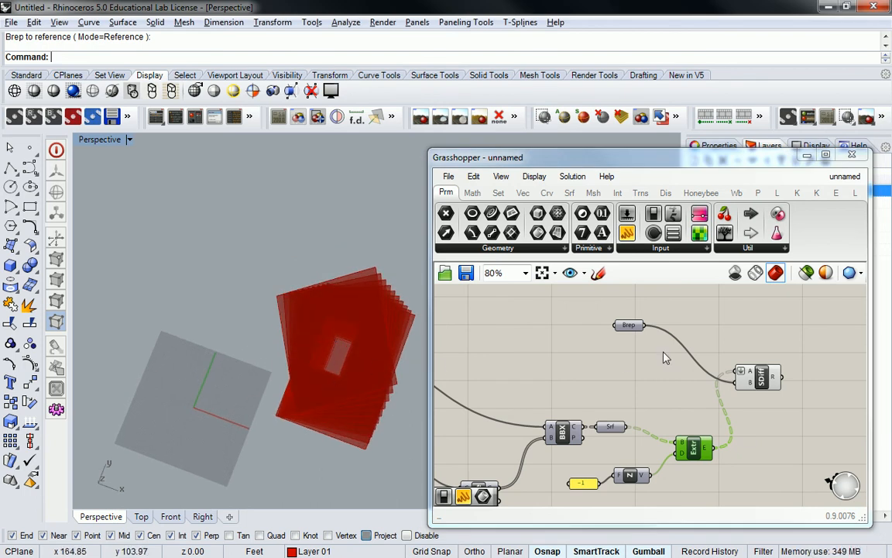
{"action": "left_click_drag", "start_coordinate": [792, 304], "coordinate": [643, 389]}
{"action": "right_click_drag", "start_coordinate": [387, 325], "coordinate": [310, 169]}
{"action": "scroll", "coordinate": [350, 273], "scroll_direction": "up", "scroll_amount": 3}
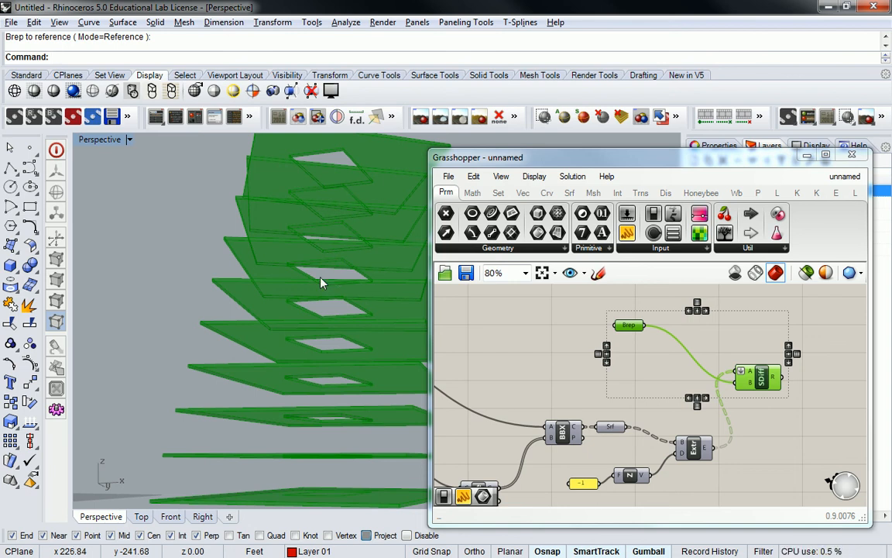
Delete the Brep parameter and the Solid Difference component from the Grasshopper definition
{"action": "left_click", "coordinate": [764, 316]}
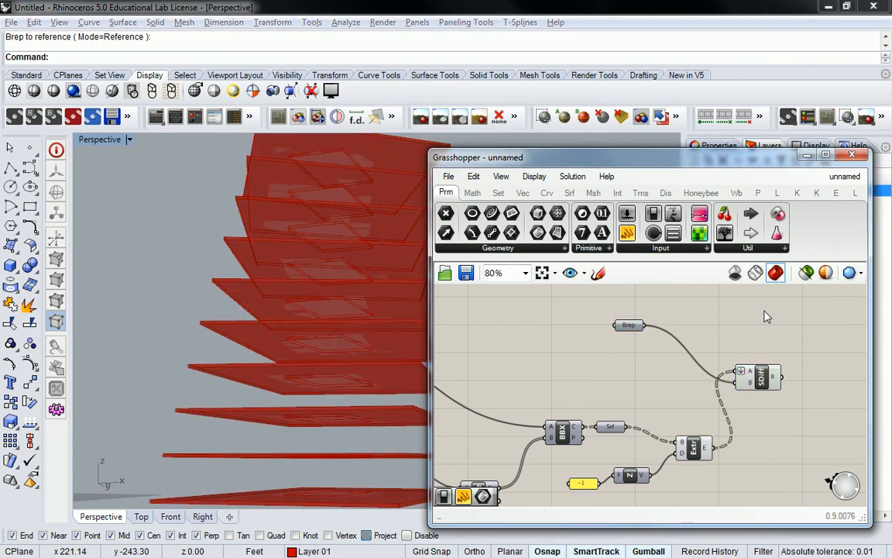
{"action": "left_click_drag", "start_coordinate": [861, 314], "coordinate": [613, 389]}
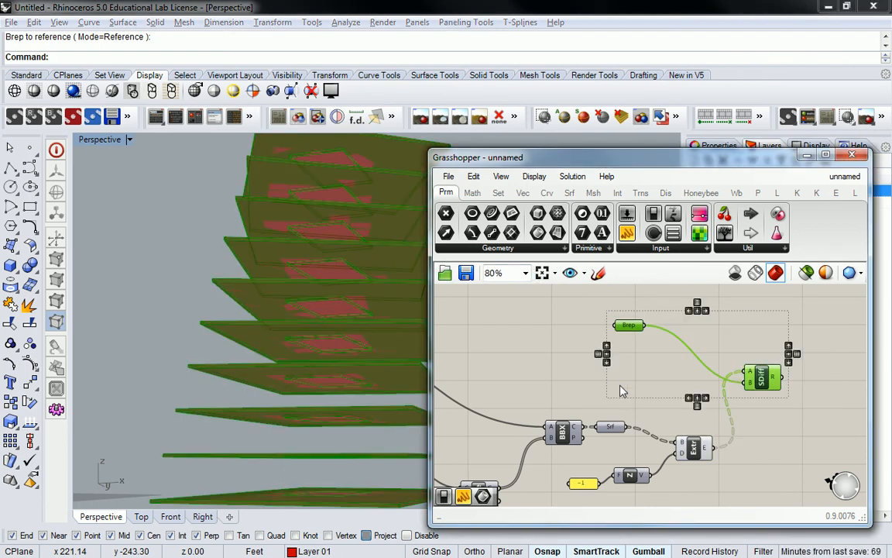
{"action": "key", "text": "Delete"}
{"action": "scroll", "coordinate": [301, 296], "scroll_direction": "down", "scroll_amount": 7}
{"action": "right_click_drag", "start_coordinate": [313, 223], "coordinate": [300, 315]}
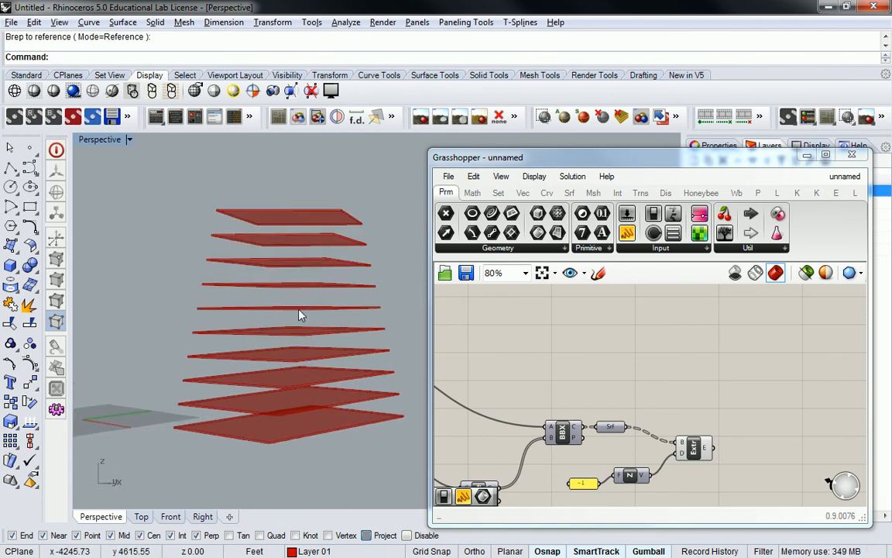